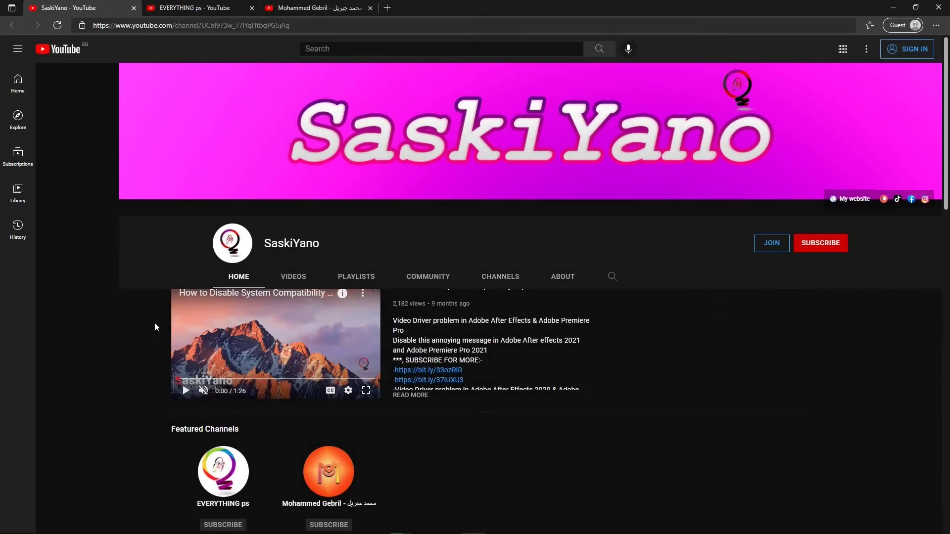
Step: Go to the channel's Playlists tab and scroll down to the grid of course playlists
scroll(608, 314, down, 8)
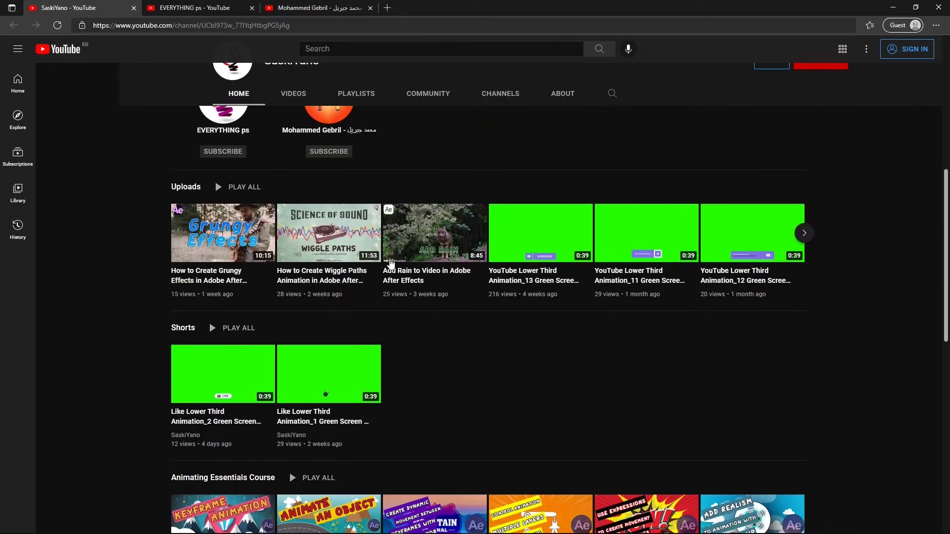
scroll(479, 342, down, 11)
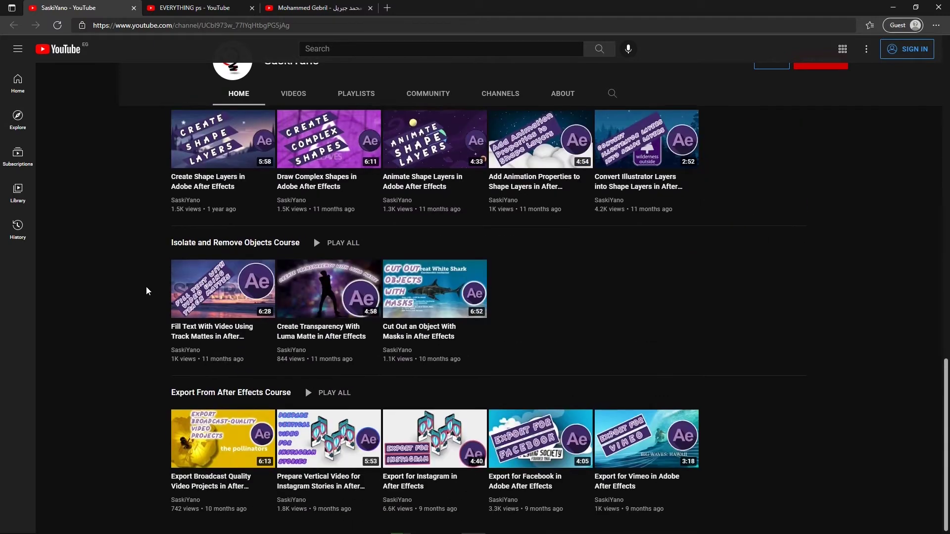
scroll(174, 300, up, 15)
click(355, 274)
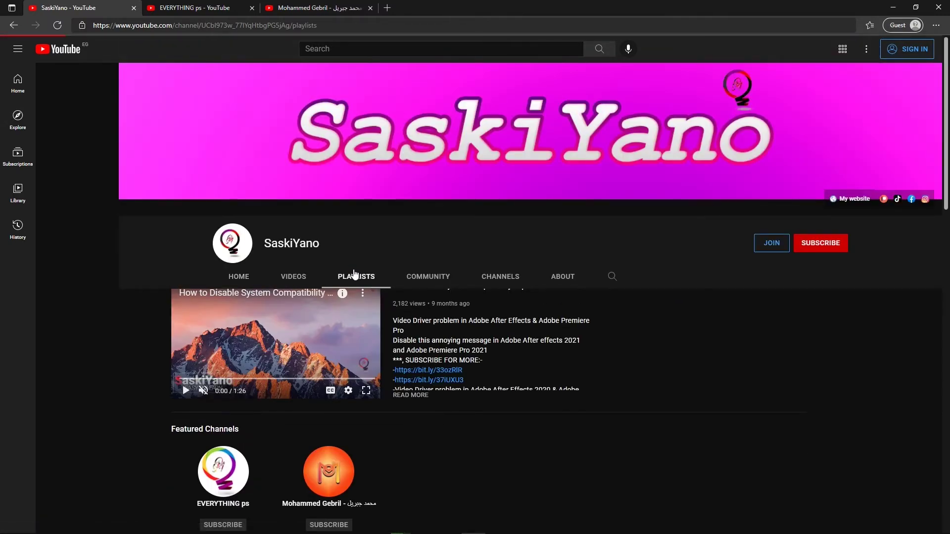
scroll(138, 338, down, 4)
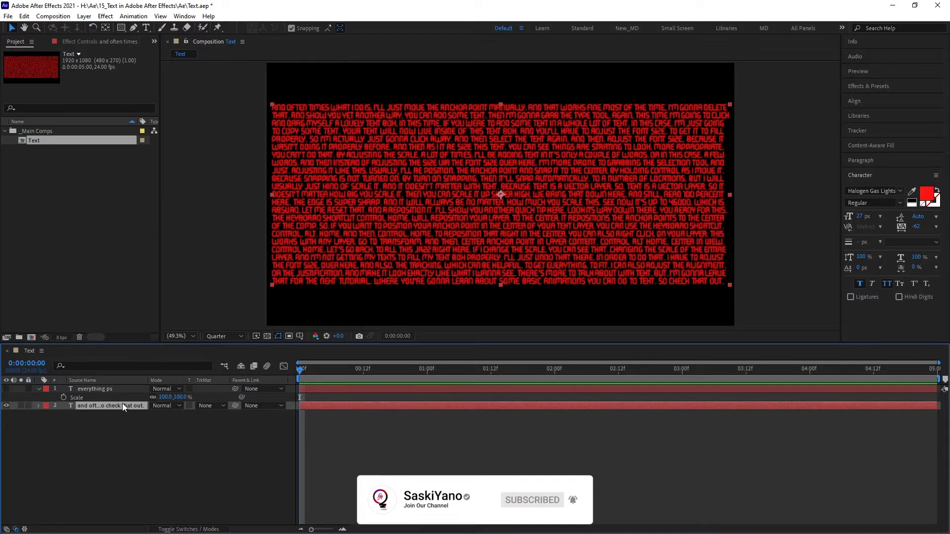
Step: Delete the red paragraph text layer from the Text composition
key(Delete)
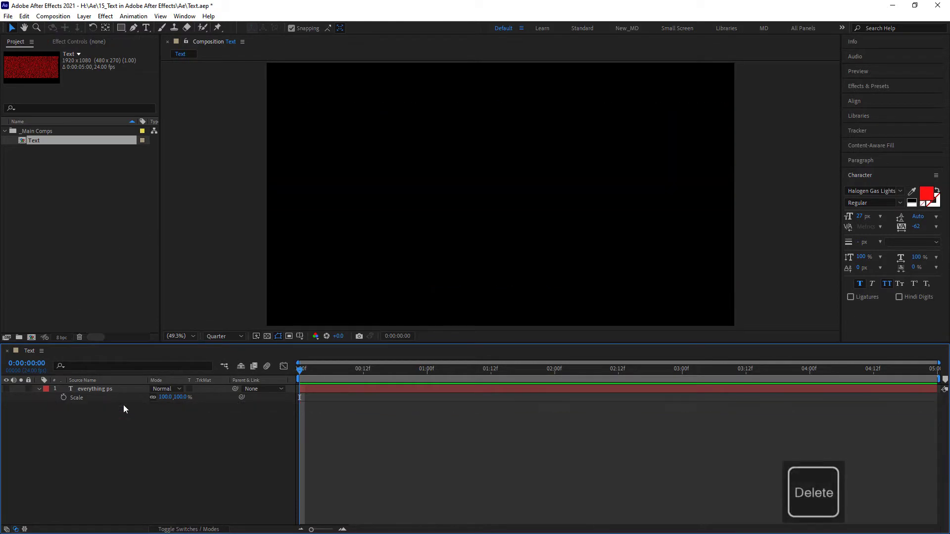
Step: Make the 'everything ps' layer visible, collapse Scale, select it and twirl open its properties
click(7, 388)
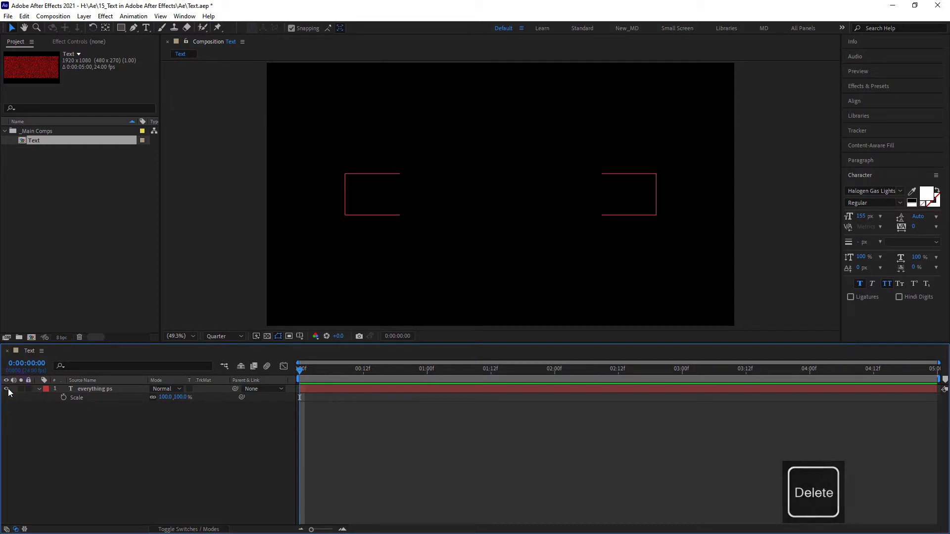
click(39, 389)
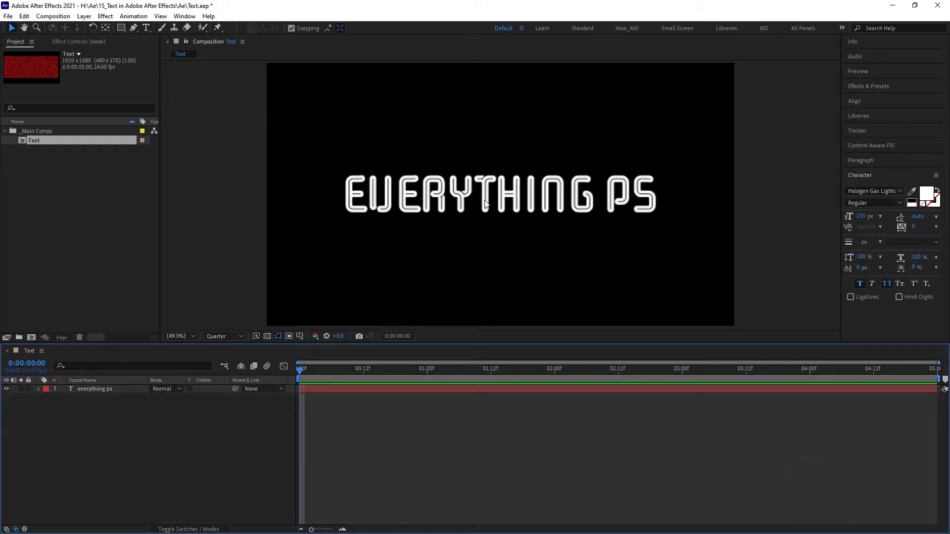
click(117, 389)
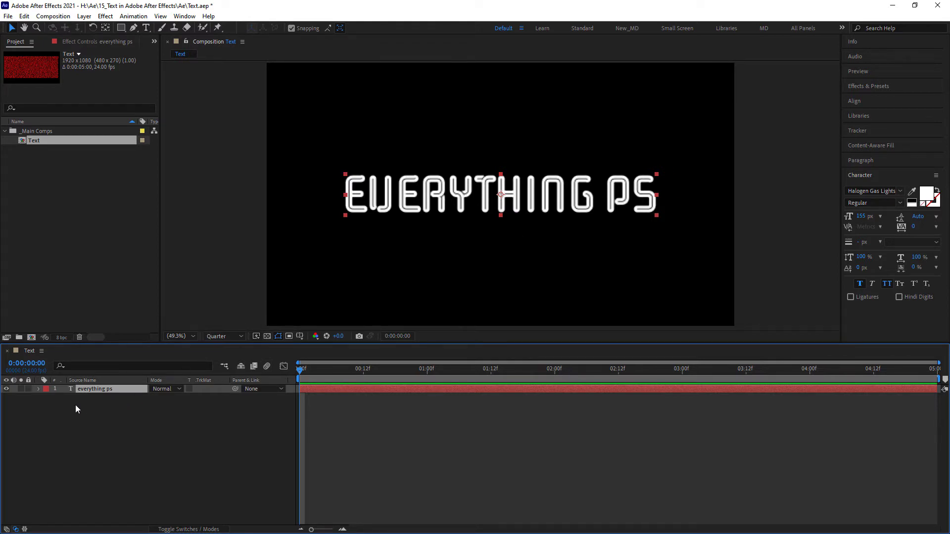
click(39, 390)
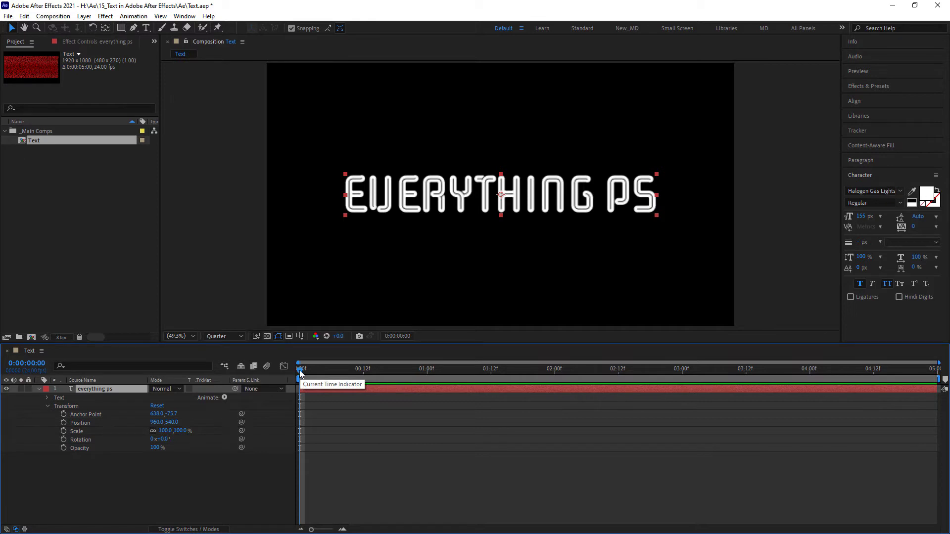
Step: Keyframe Scale at 100% on frame 20 and about 4806% on frame 0, then scrub to preview
drag(300, 374, 407, 375)
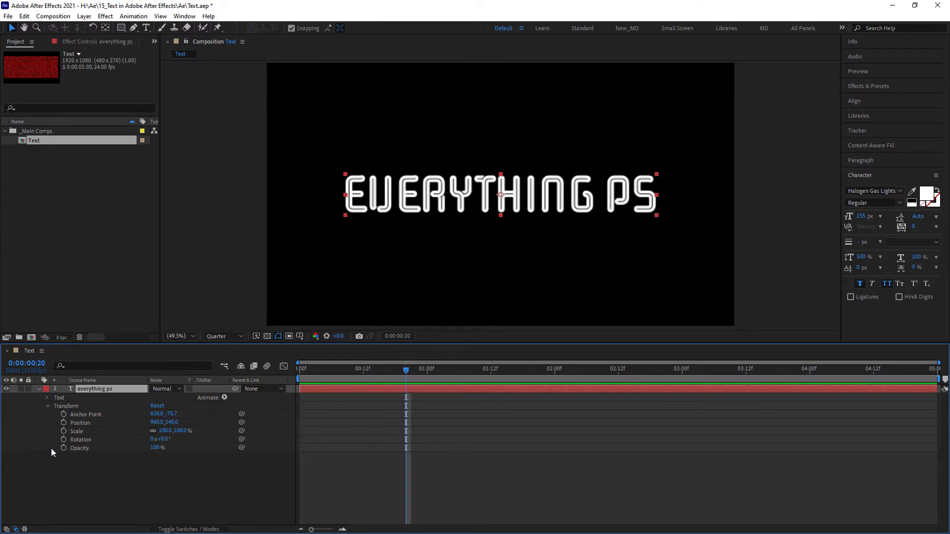
click(64, 429)
drag(381, 375, 264, 391)
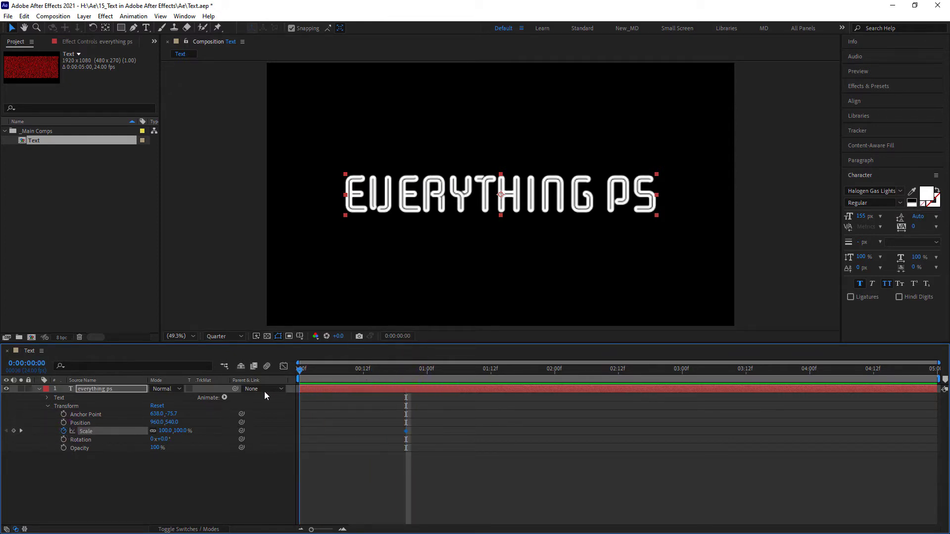
drag(165, 430, 193, 441)
click(164, 430)
text(4800)
key(Return)
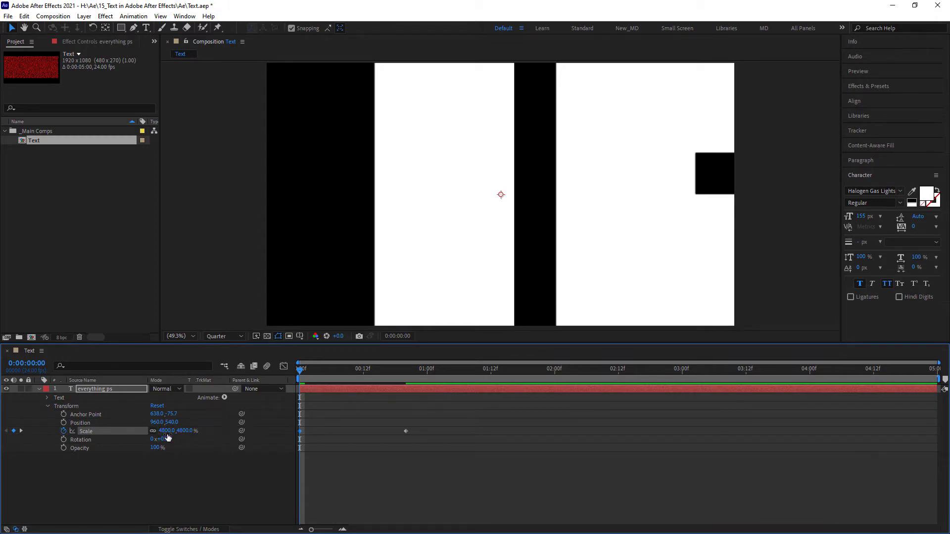
drag(167, 431, 171, 432)
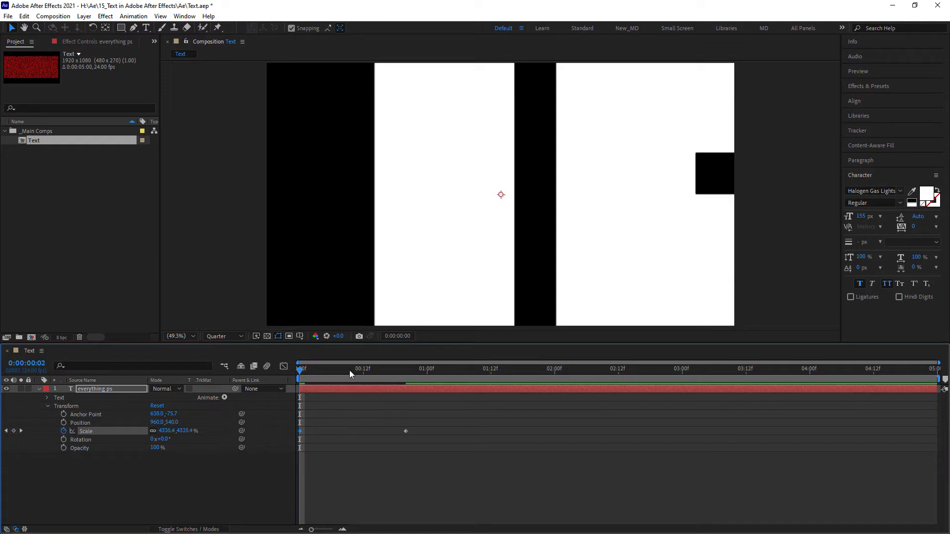
drag(354, 374, 408, 371)
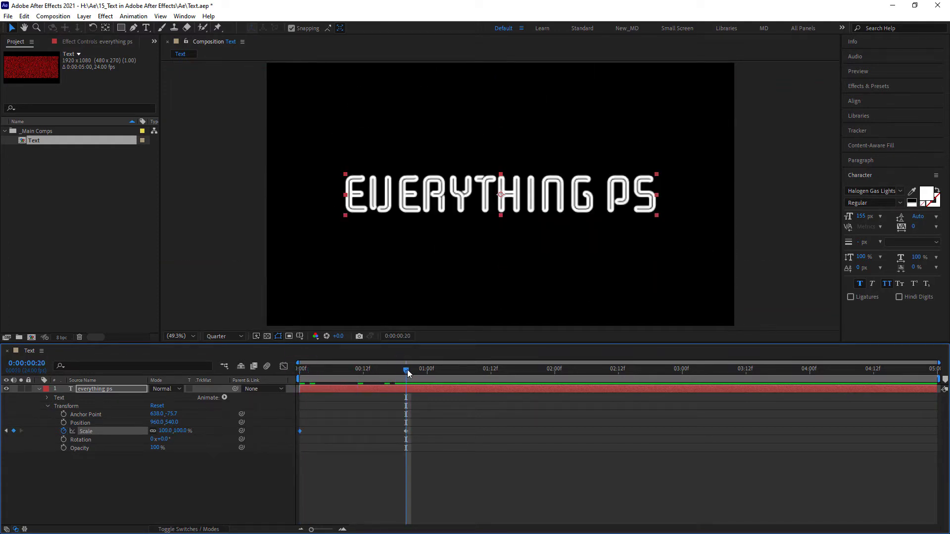
Step: Keyframe Position at frame 20, then set frame 0 to position 2485,540 and scale 5126%
click(64, 422)
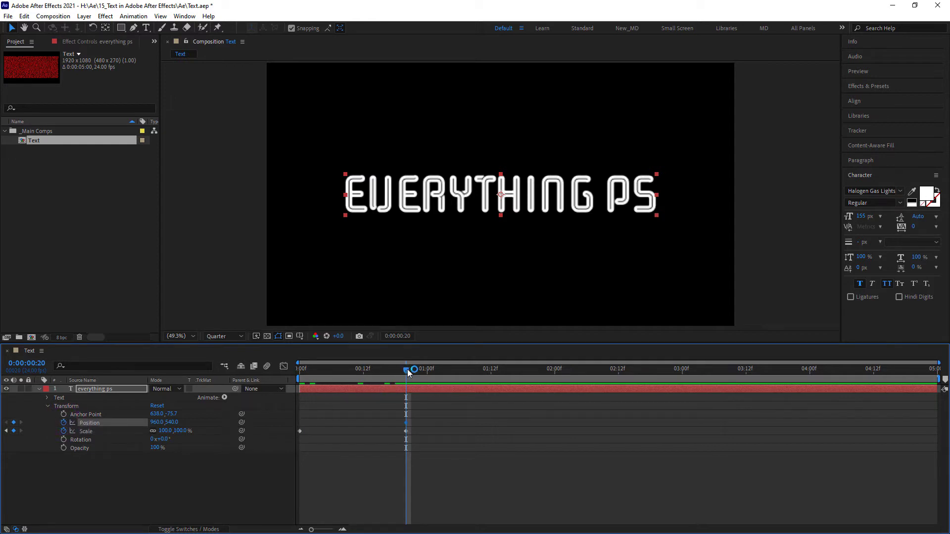
drag(408, 369, 258, 392)
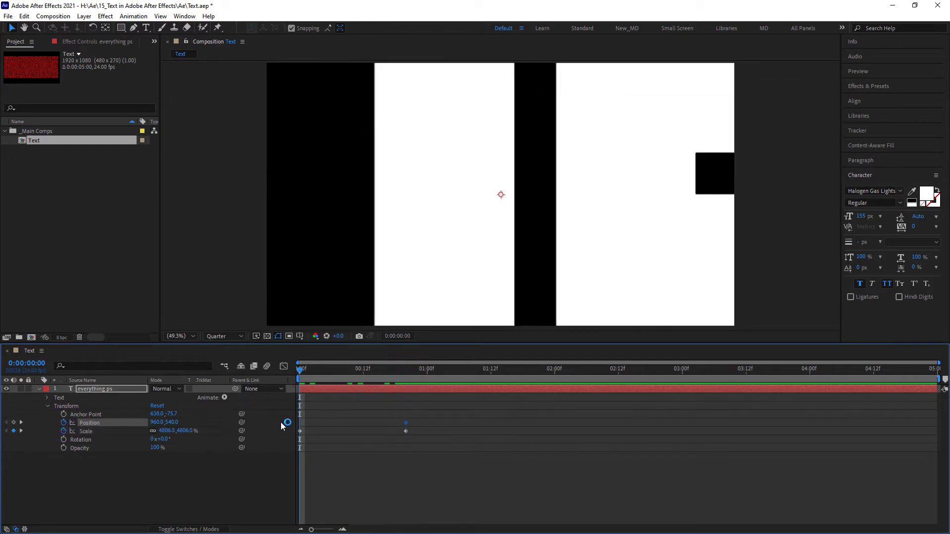
drag(501, 194, 418, 194)
drag(2, 431, 905, 418)
drag(173, 432, 331, 433)
key(comma)
key(comma)
key(comma)
key(comma)
drag(154, 426, 195, 424)
Step: Return the view to 49.3%, scrub the fly-in, and select all four keyframes
click(185, 337)
click(186, 382)
key(Page_Down)
drag(327, 370, 299, 370)
drag(425, 422, 356, 450)
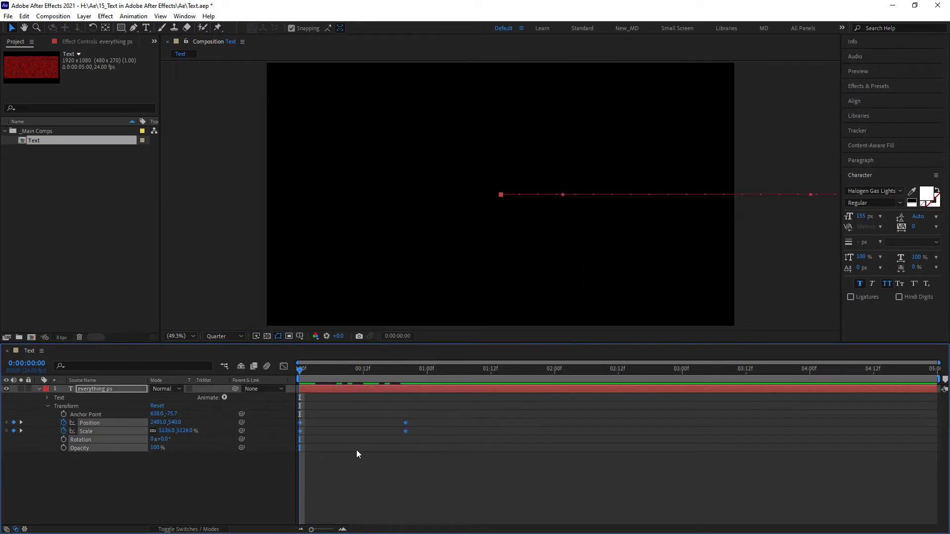
Step: Apply Easy Ease to the selected fly-in keyframes and preview the result
right_click(406, 422)
mouse_move(474, 415)
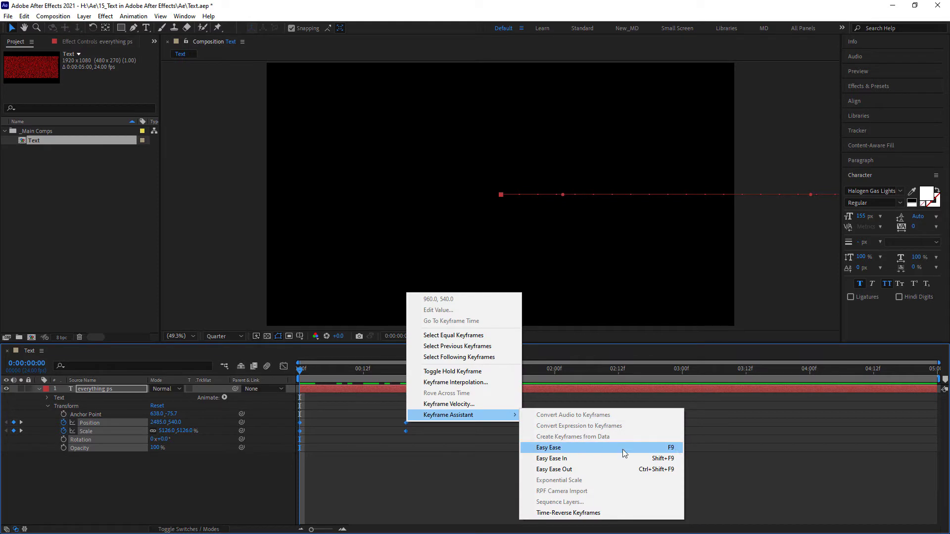
click(672, 448)
mouse_move(303, 371)
mouse_down()
mouse_move(405, 379)
mouse_move(300, 383)
mouse_up()
key(space)
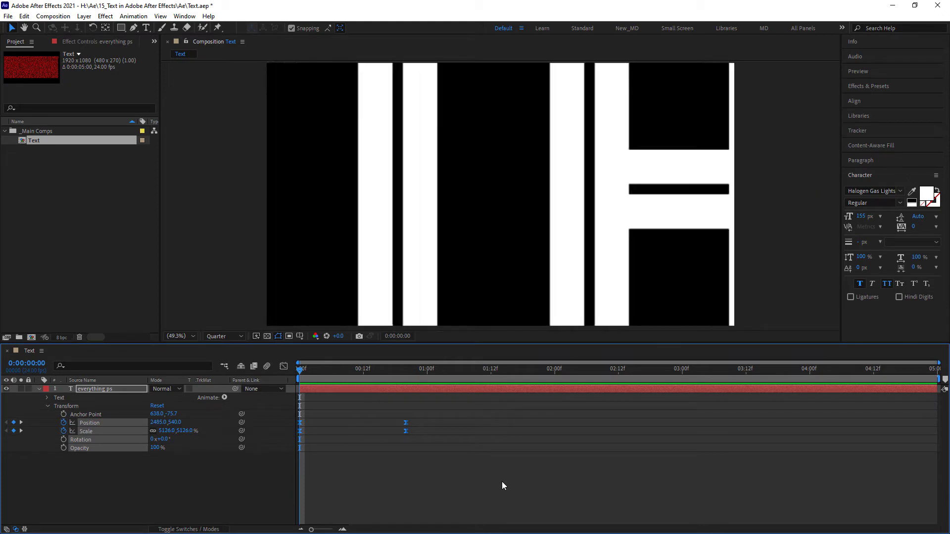
key(space)
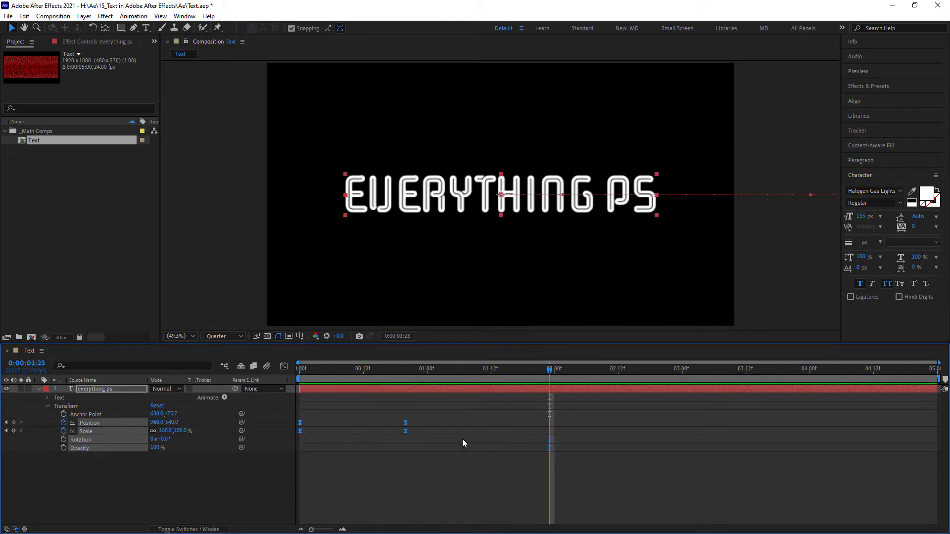
drag(549, 375, 286, 387)
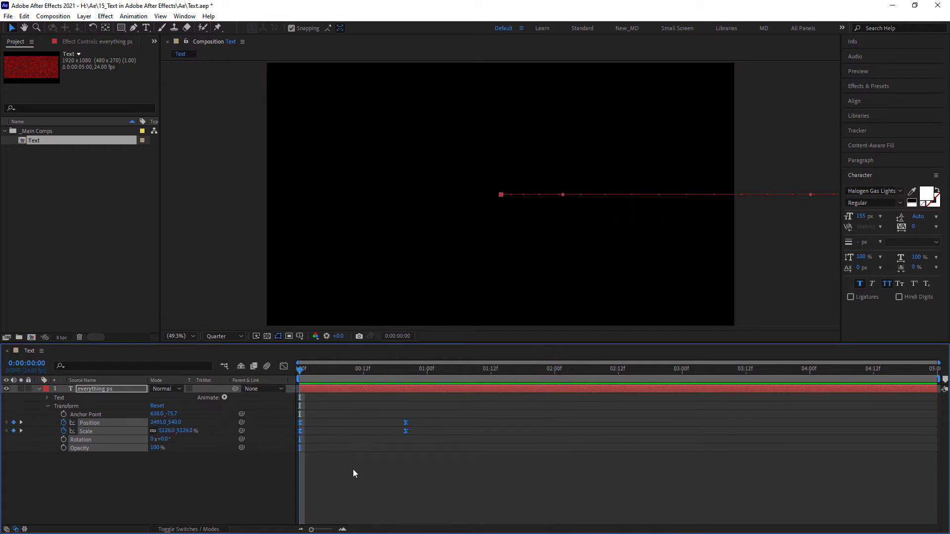
Step: Enable motion blur for the composition and preview the fly-in again
click(245, 474)
click(266, 367)
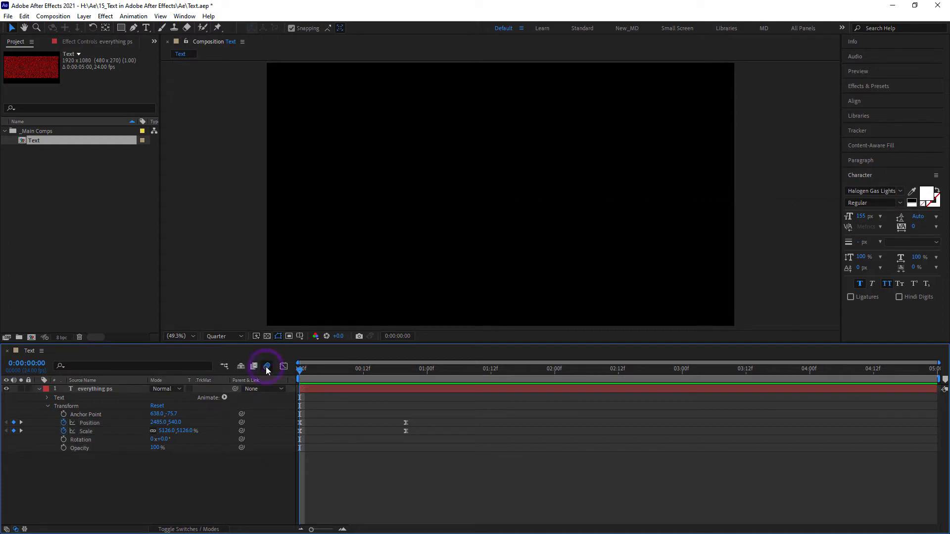
click(299, 370)
key(space)
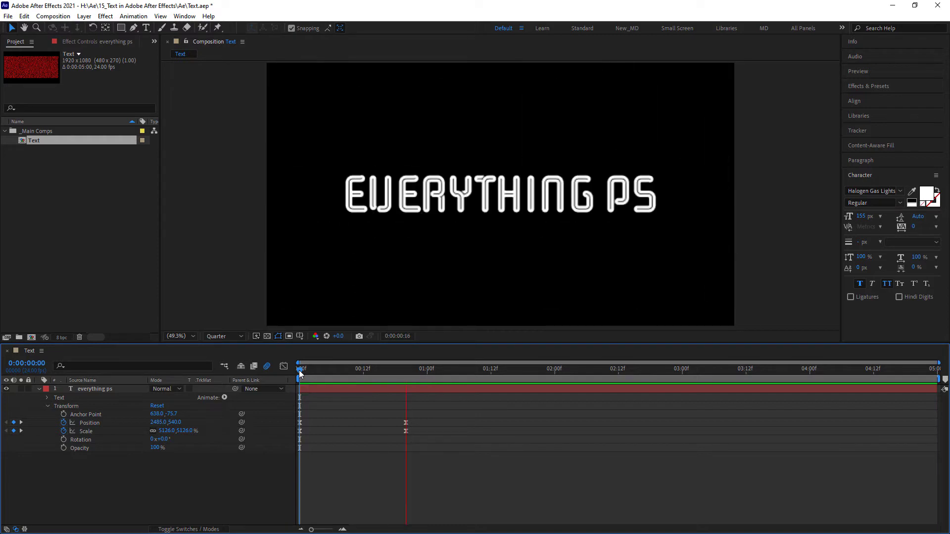
key(space)
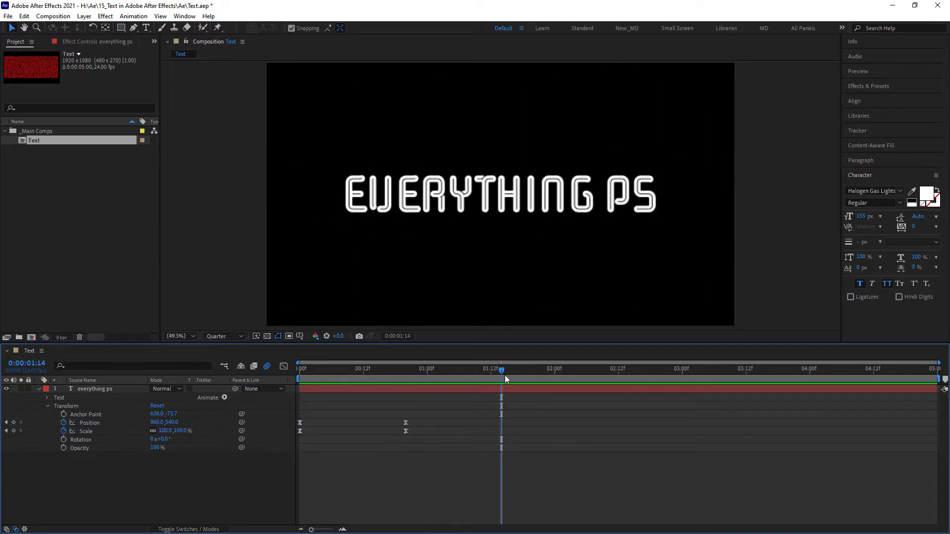
drag(503, 370, 287, 388)
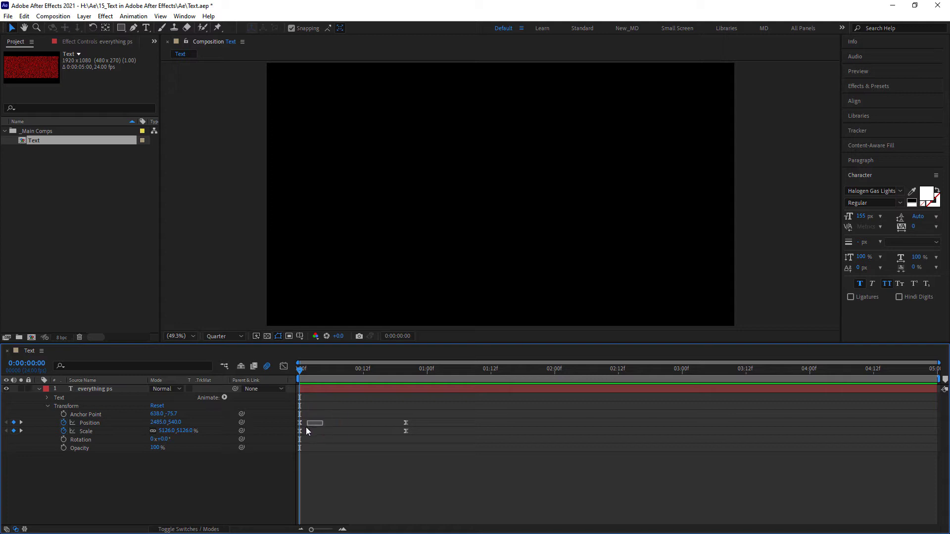
drag(304, 429, 301, 432)
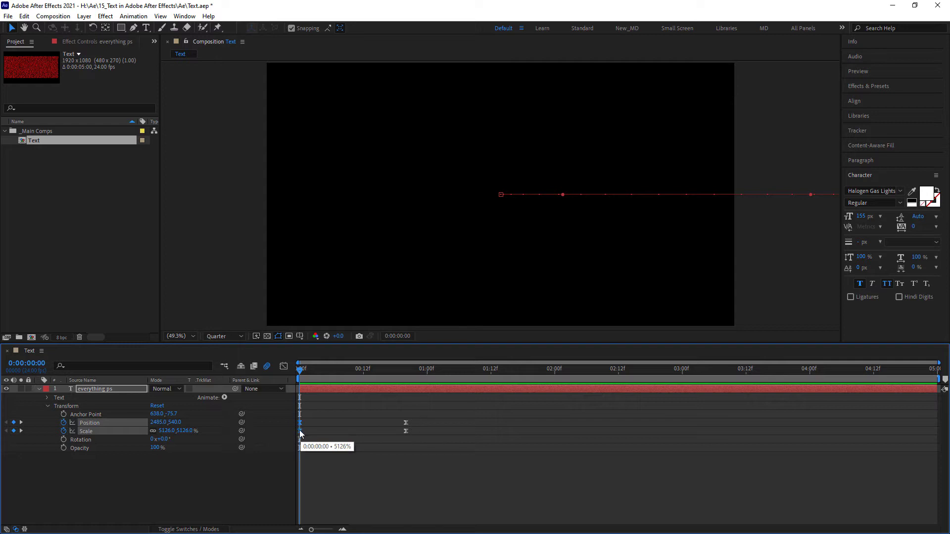
ctrl+click(300, 429)
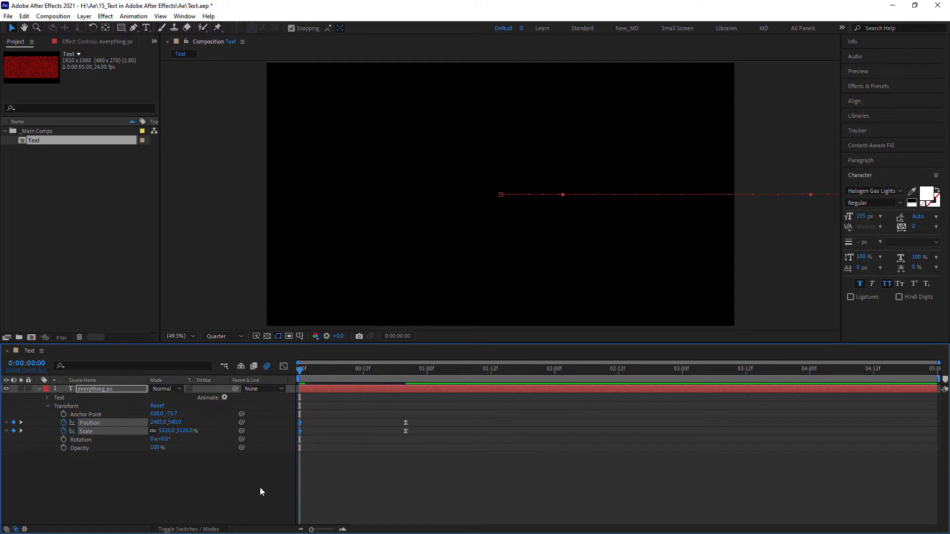
key(space)
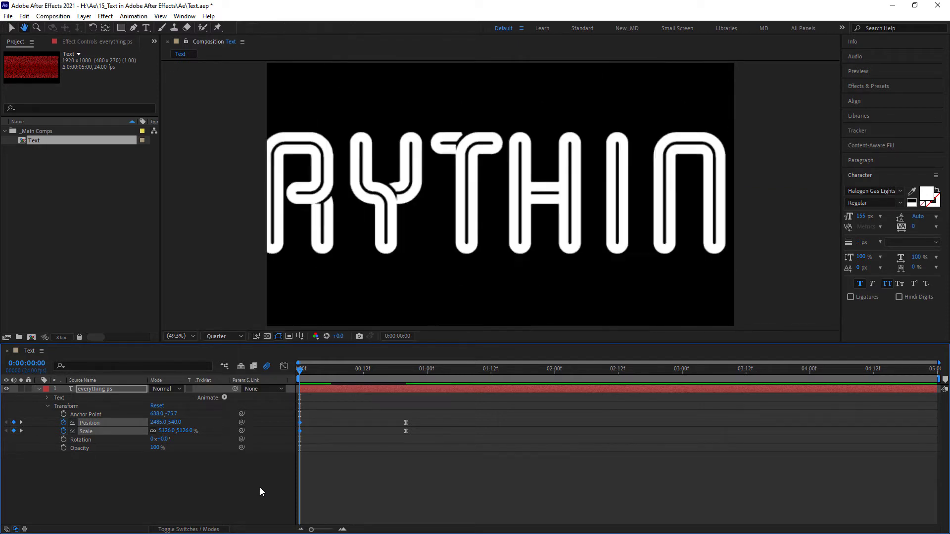
key(space)
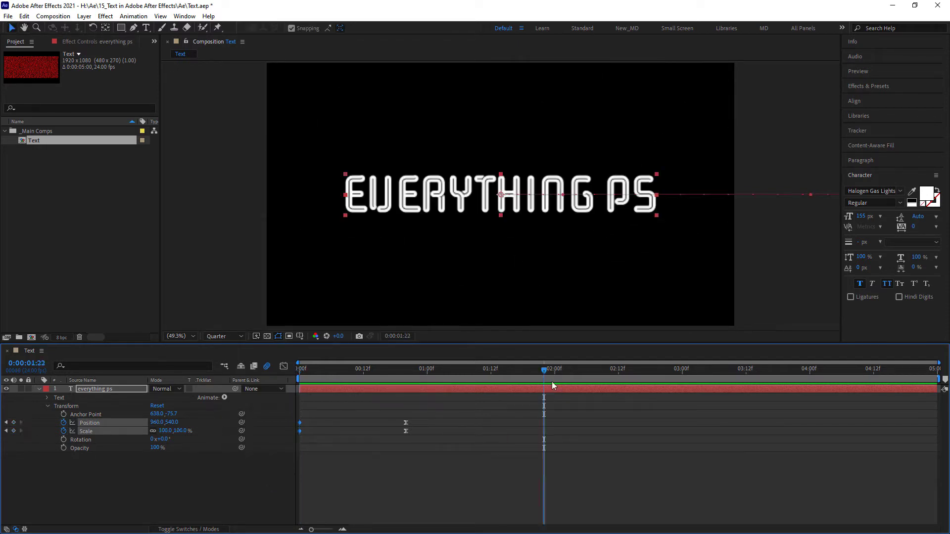
drag(544, 369, 368, 368)
key(Home)
key(space)
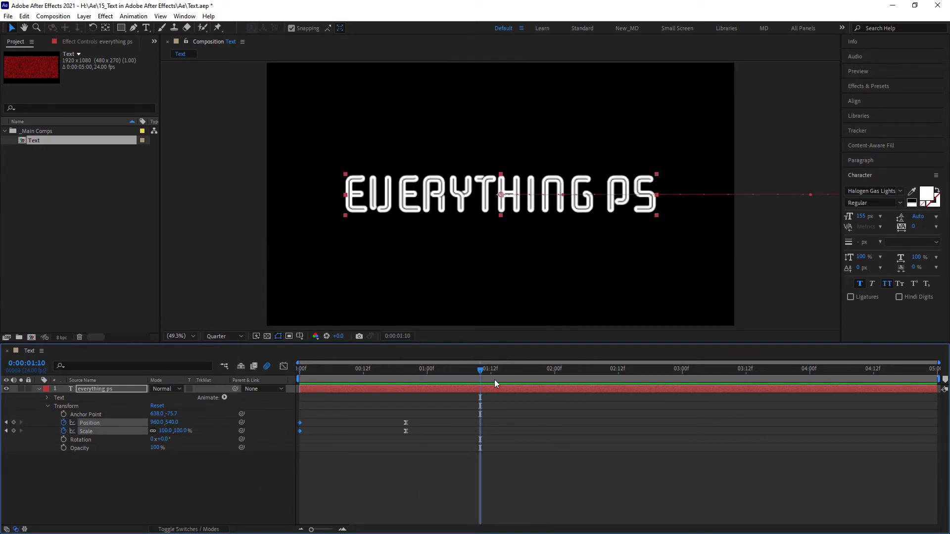
drag(431, 370, 353, 370)
key(Home)
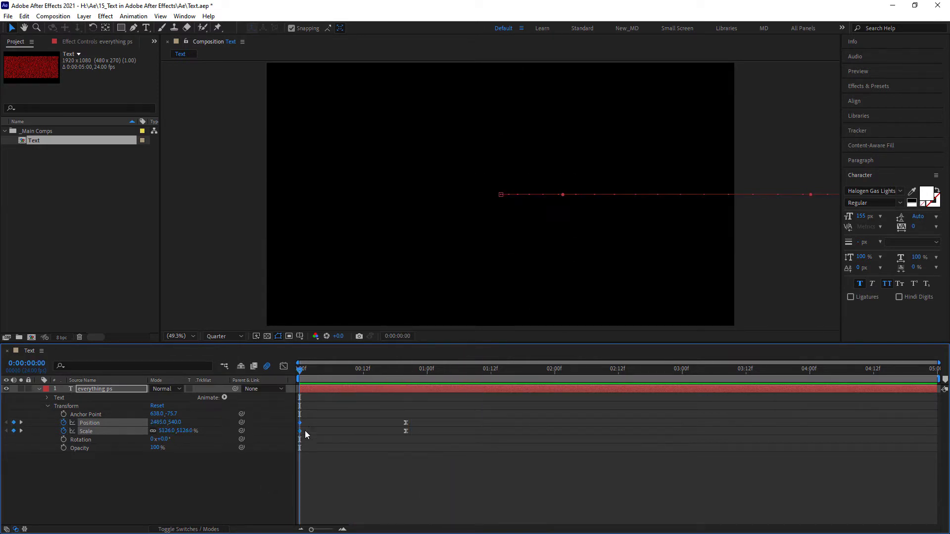
Step: Apply Easy Ease to the Position and Scale keyframes
right_click(300, 431)
mouse_move(405, 423)
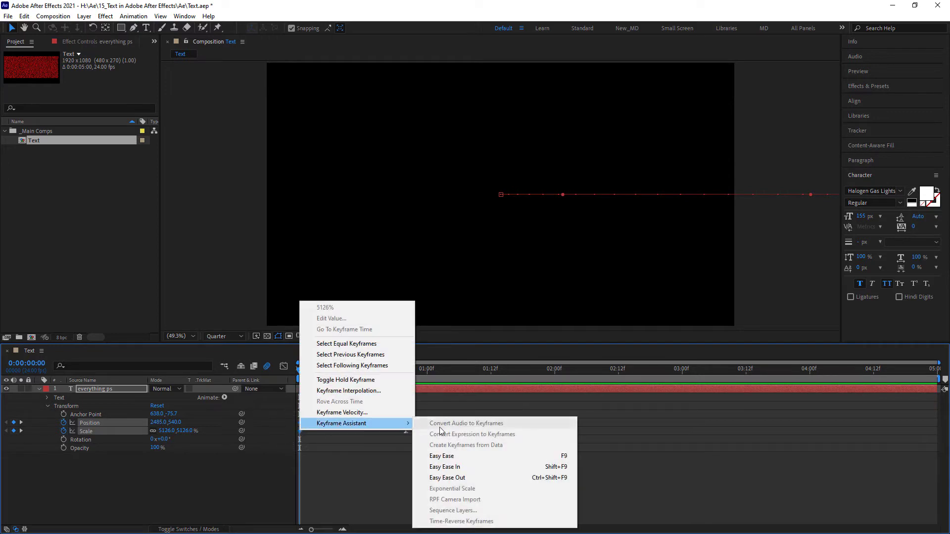
click(567, 456)
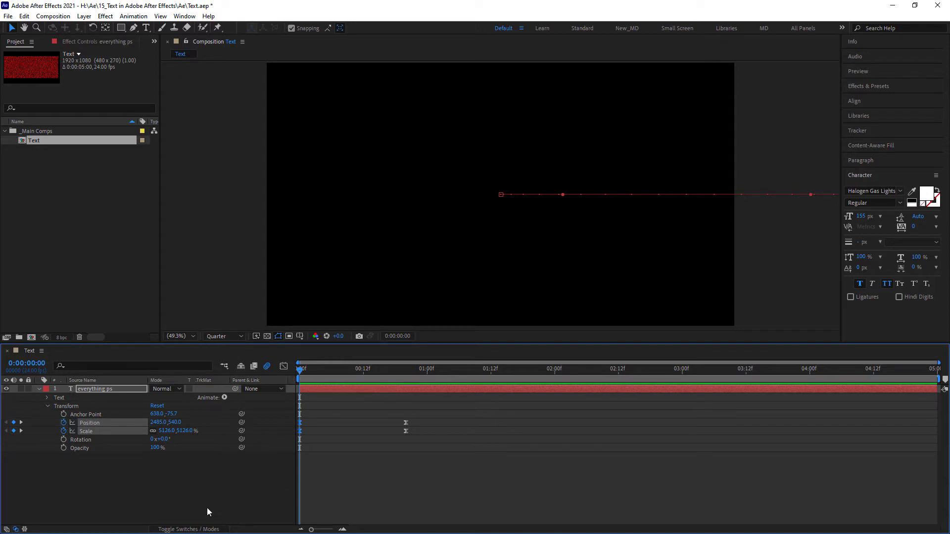
Step: In the Graph Editor, drag the influence handles for a fast start and slow settle into frame 20
click(283, 366)
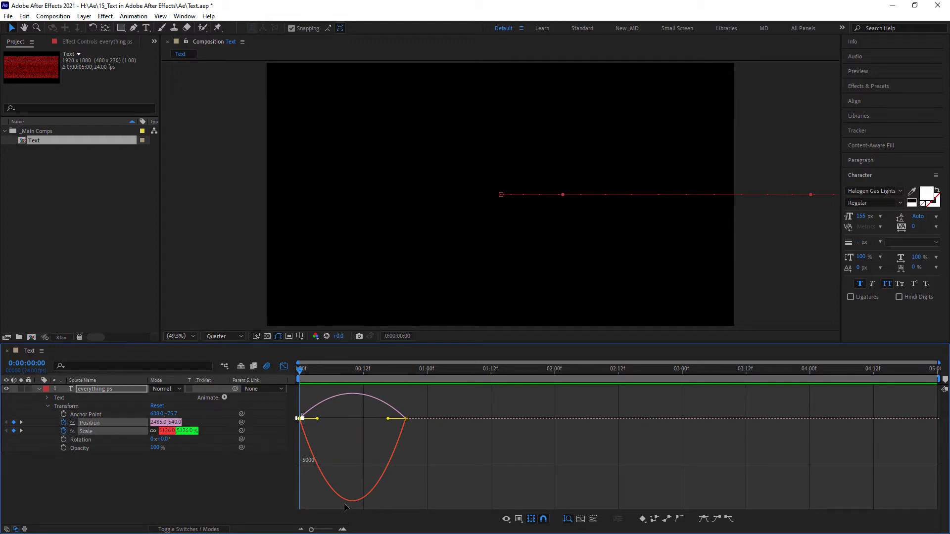
click(343, 529)
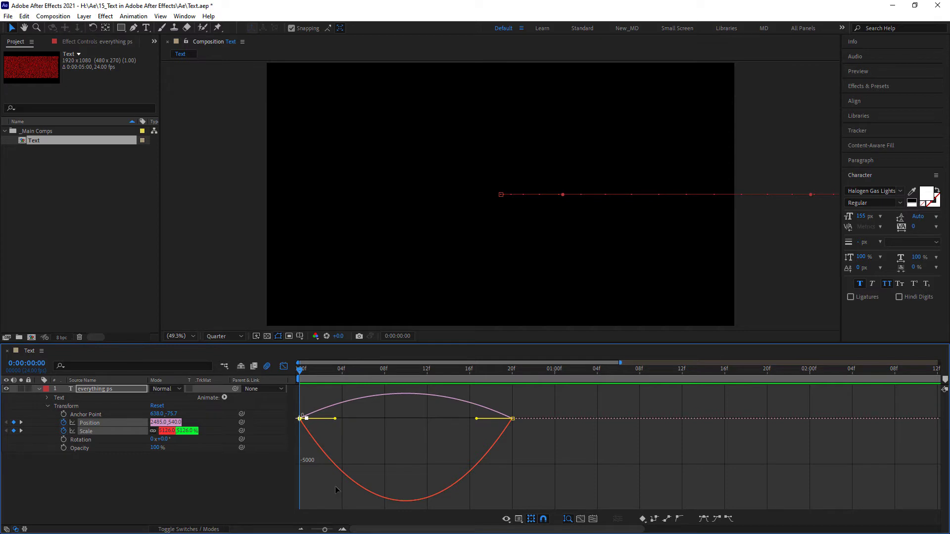
click(343, 530)
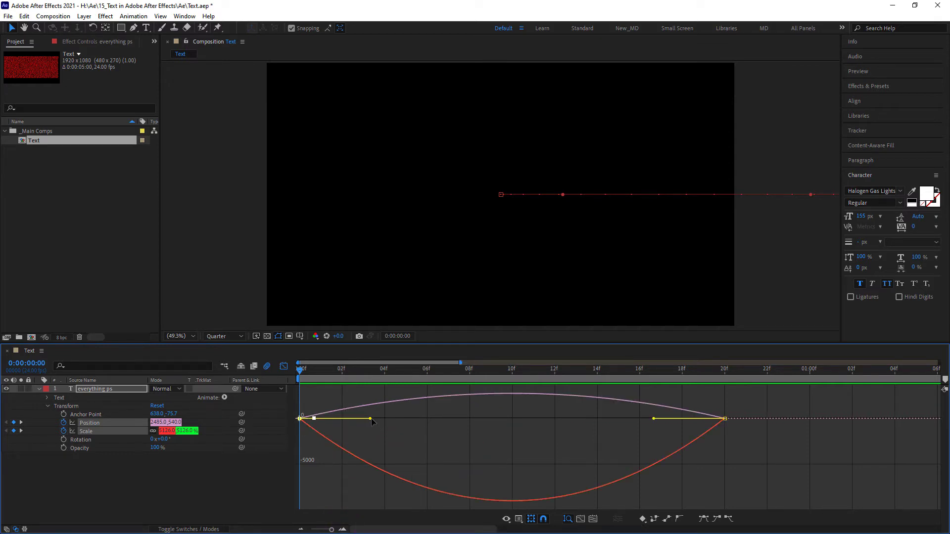
drag(371, 419, 318, 425)
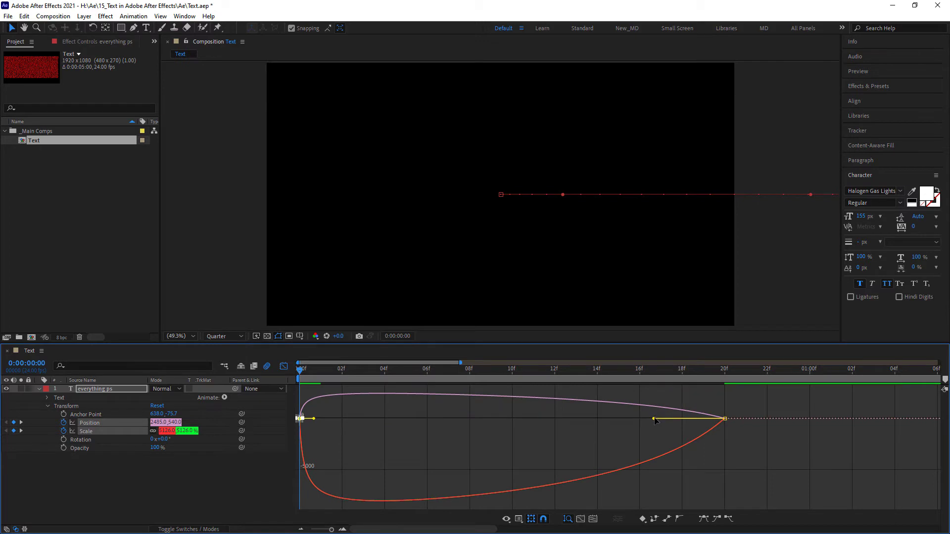
drag(633, 408, 755, 439)
mouse_move(654, 419)
mouse_down()
mouse_move(662, 423)
mouse_move(645, 424)
mouse_up()
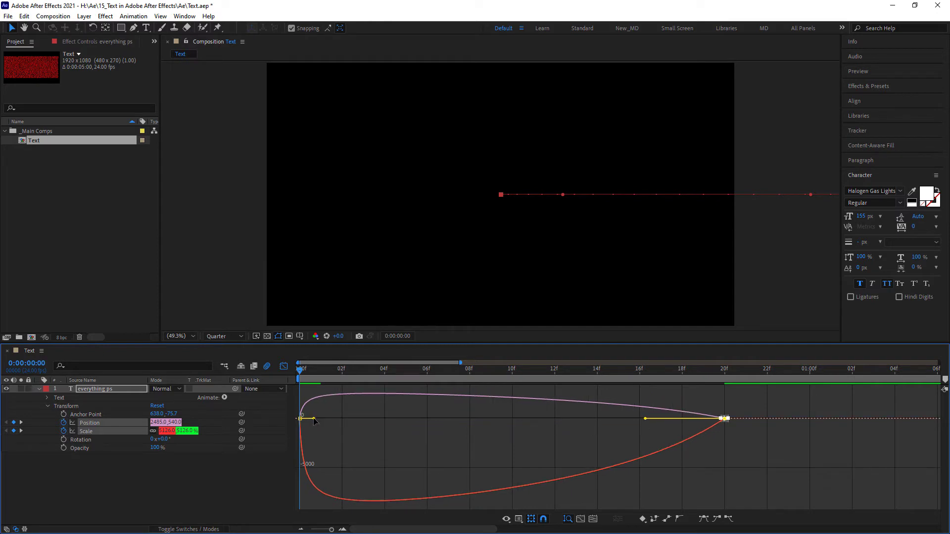
drag(300, 422, 294, 422)
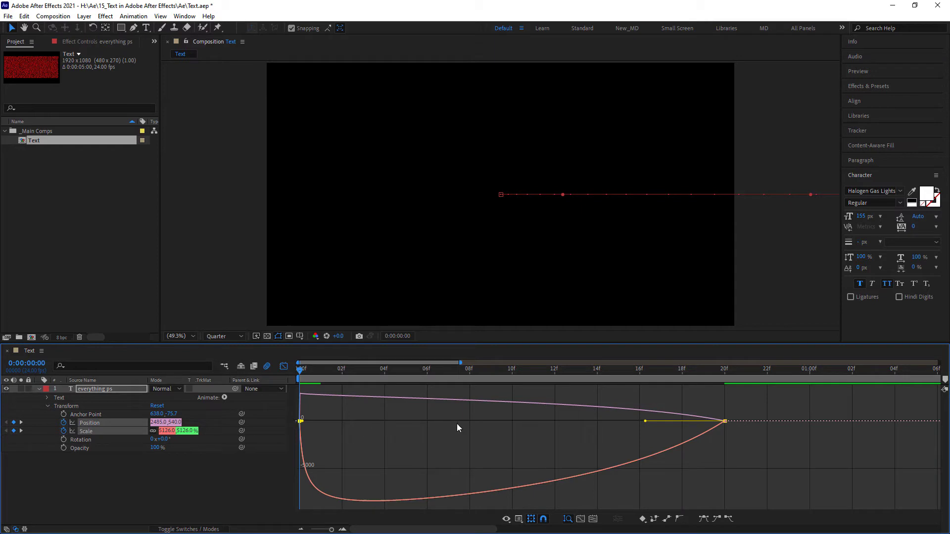
drag(644, 421, 663, 420)
Step: Zoom the timeline out to the whole comp and preview the reshaped fly-in
key(space)
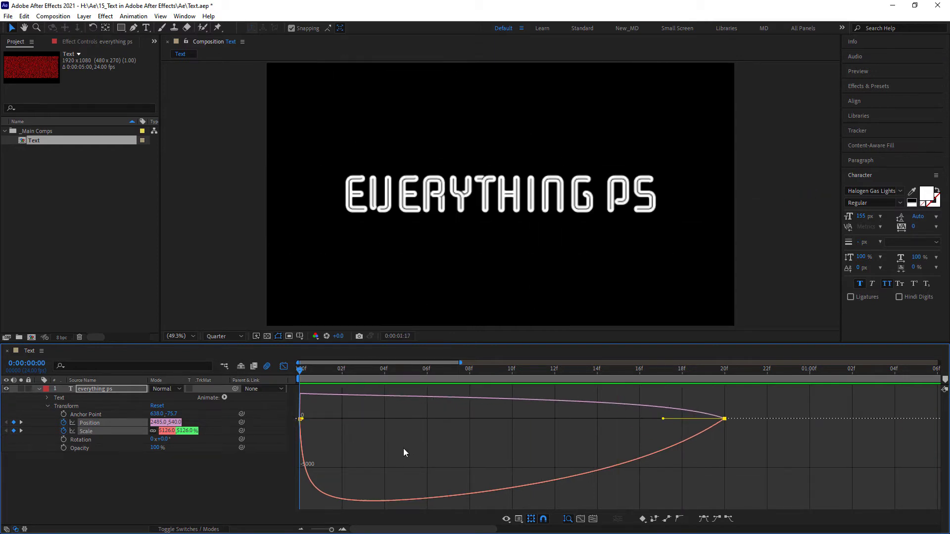
key(space)
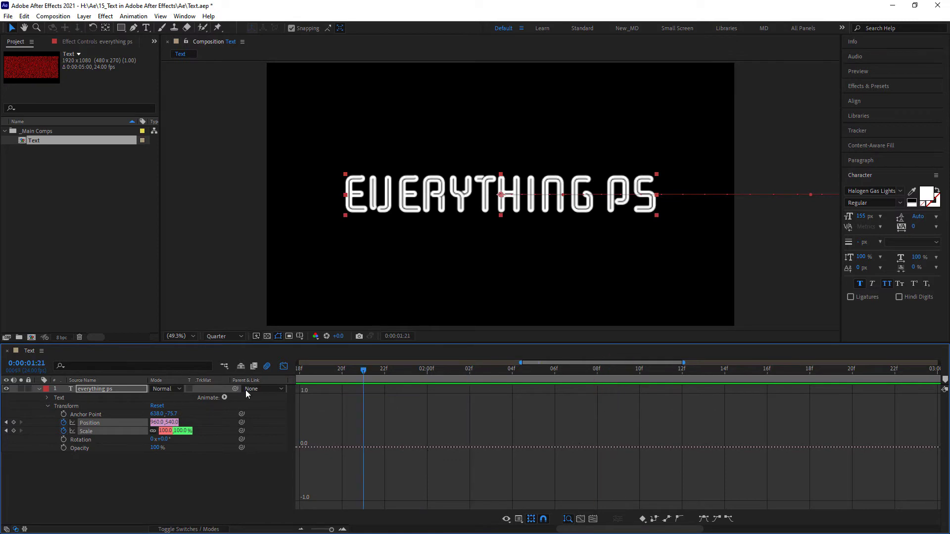
drag(331, 529, 311, 529)
click(467, 379)
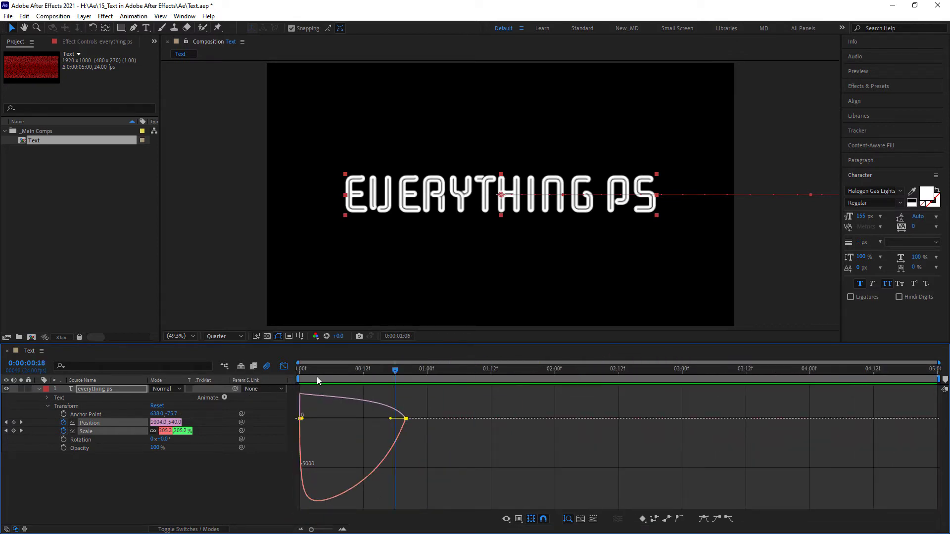
key(space)
key(space)
Step: Remove the Position and Scale keyframes by turning off their stopwatches
key(shift+F3)
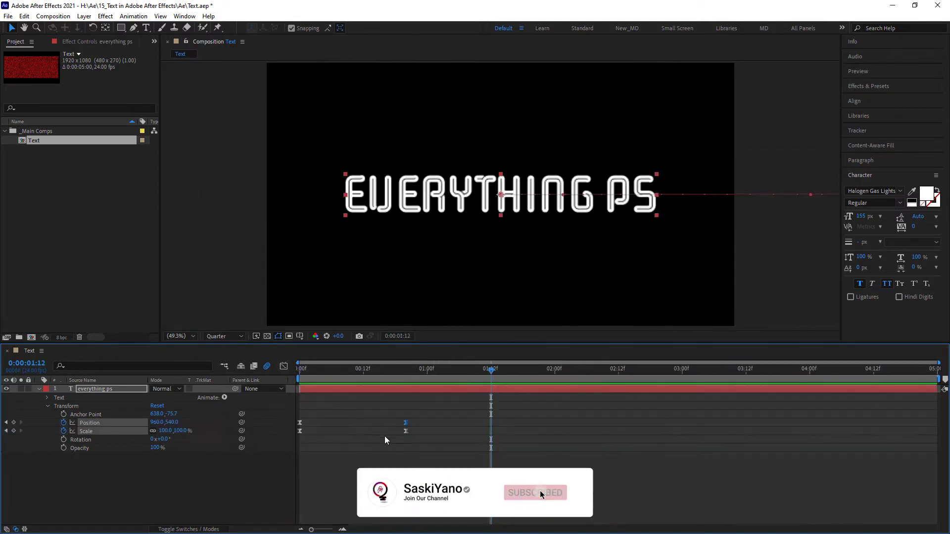
drag(492, 370, 289, 379)
click(339, 474)
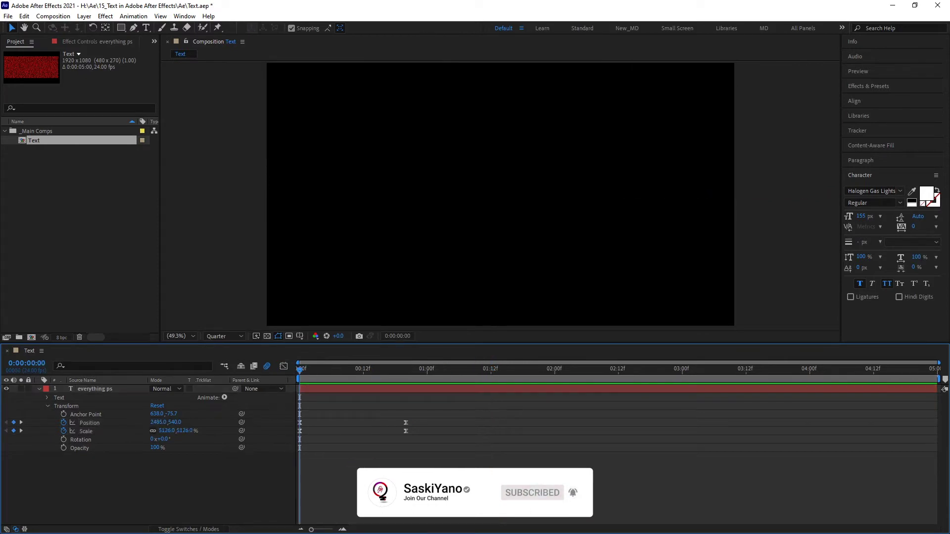
click(63, 431)
click(63, 423)
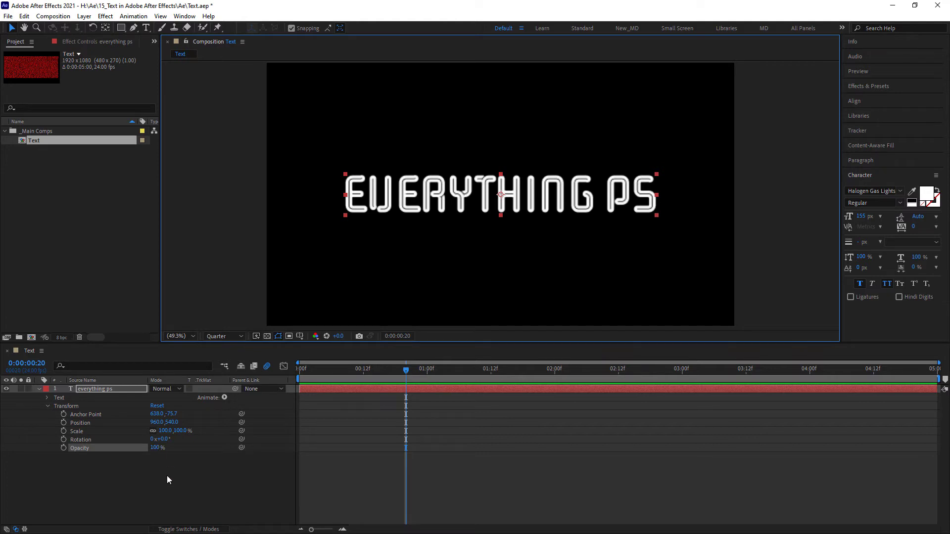
Step: Keyframe Opacity at 100% on frame 20 and 0% on frame 0
click(65, 448)
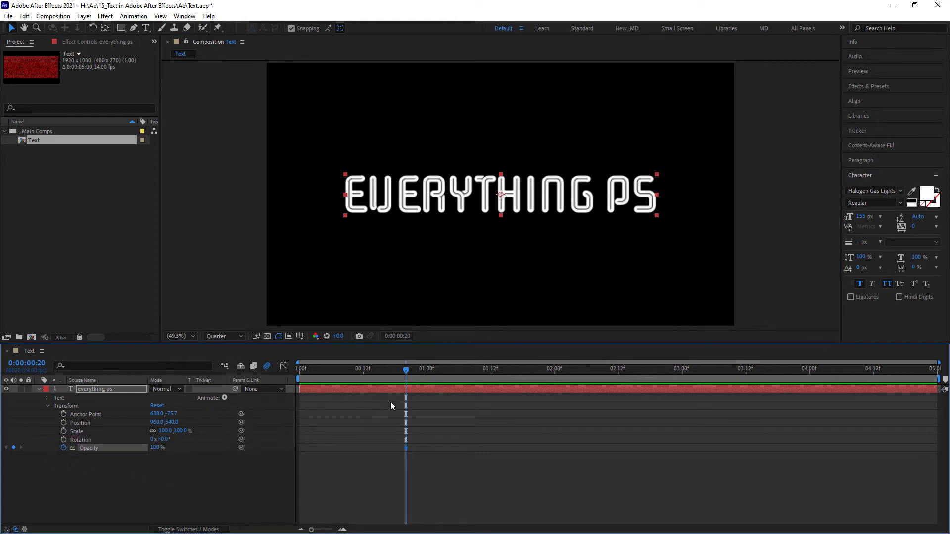
drag(406, 374, 246, 380)
click(156, 448)
text(0)
key(Return)
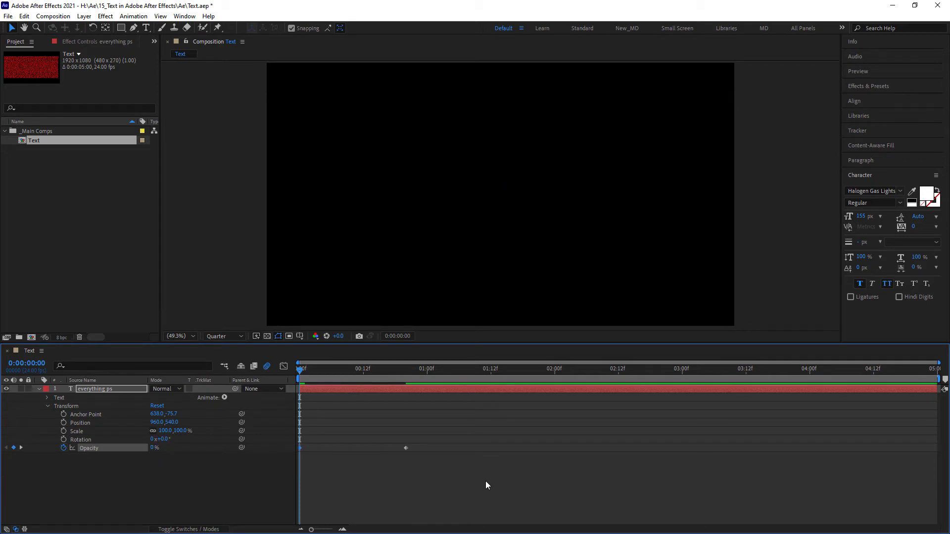
Step: Preview the fade-in from the first frame and check full opacity at frame 21
key(space)
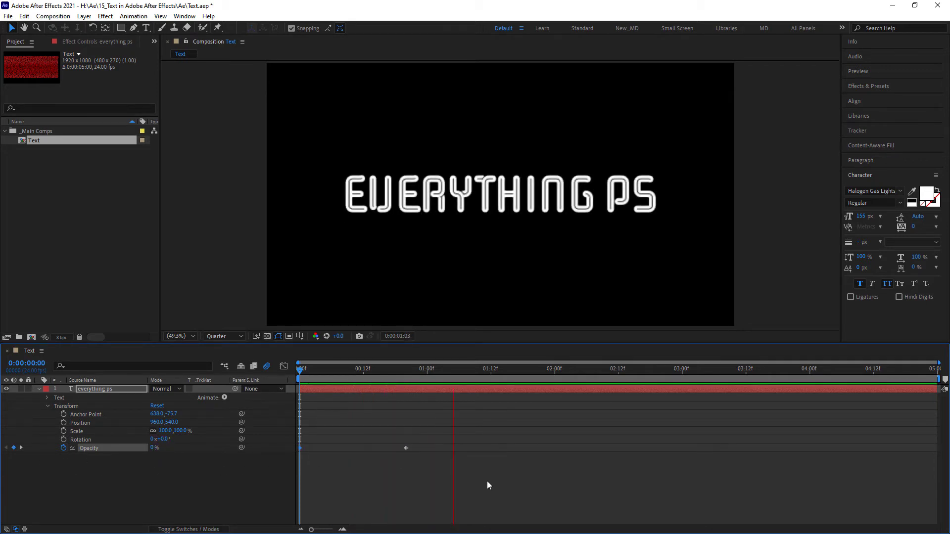
key(space)
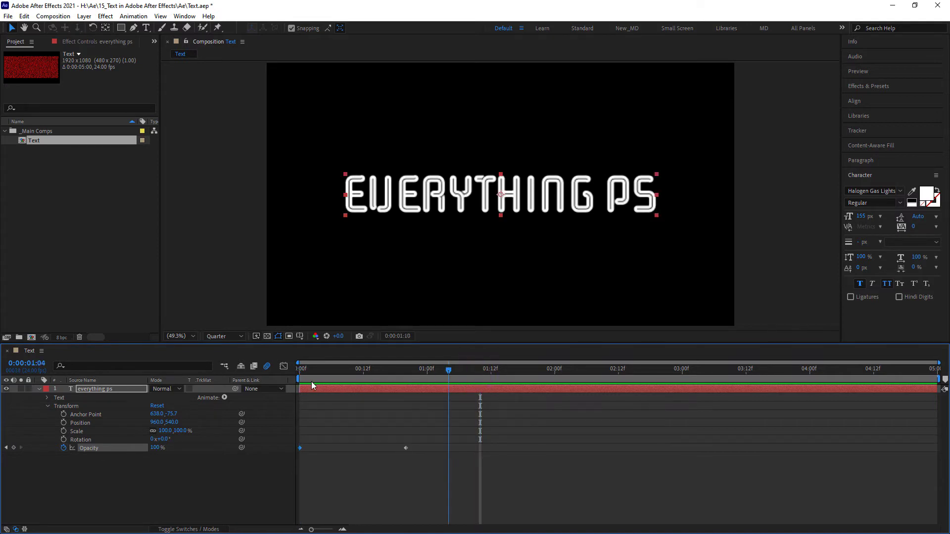
key(Home)
key(space)
key(space)
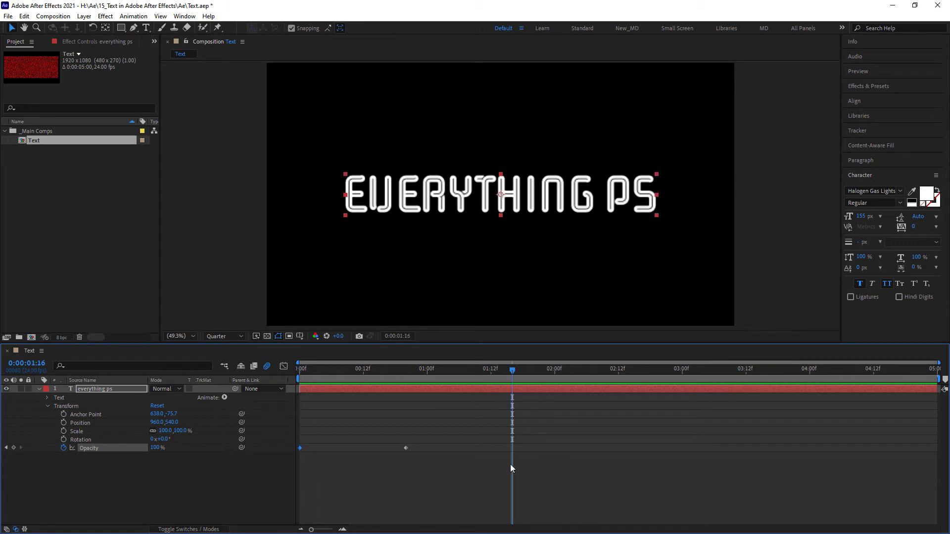
drag(512, 371, 407, 383)
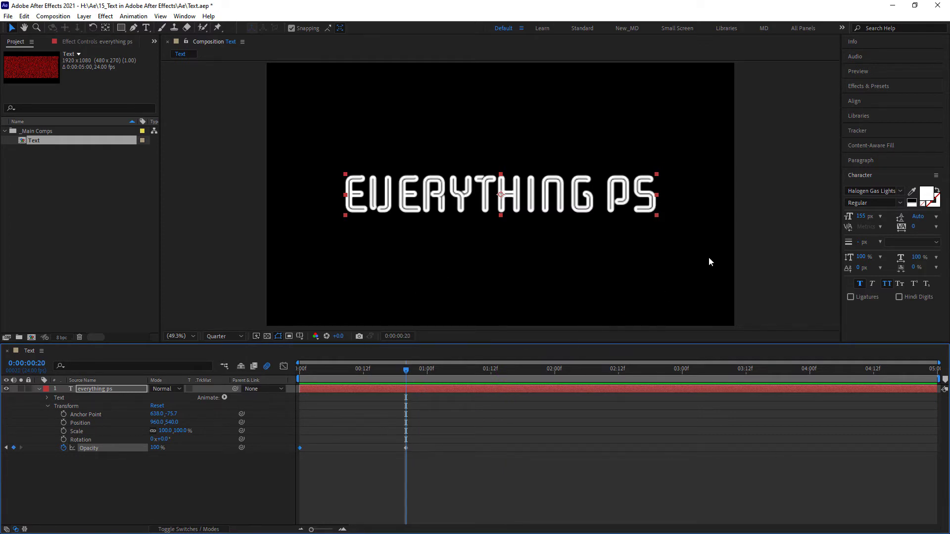
Step: Apply Gaussian Blur ('gaus') to the title, set Blurriness to 126.8, and return to 0:00
click(888, 86)
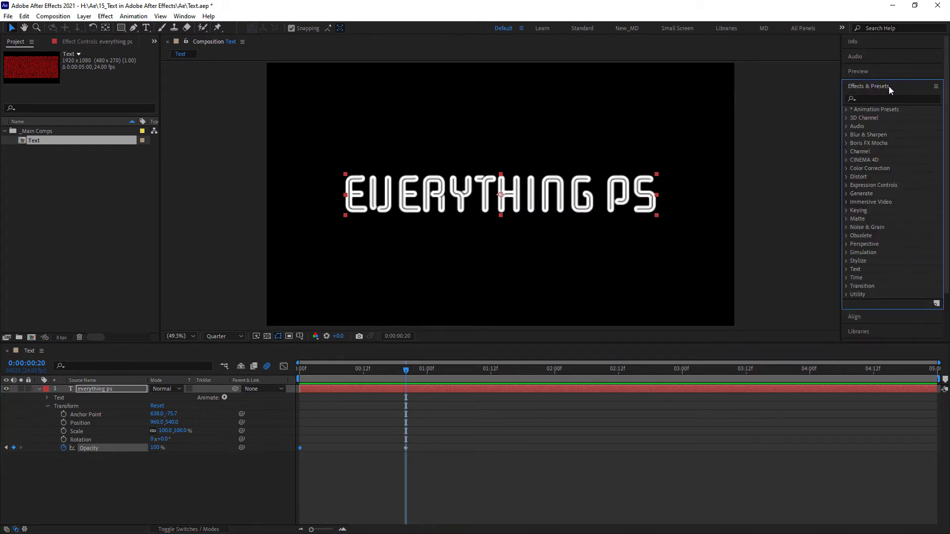
click(886, 96)
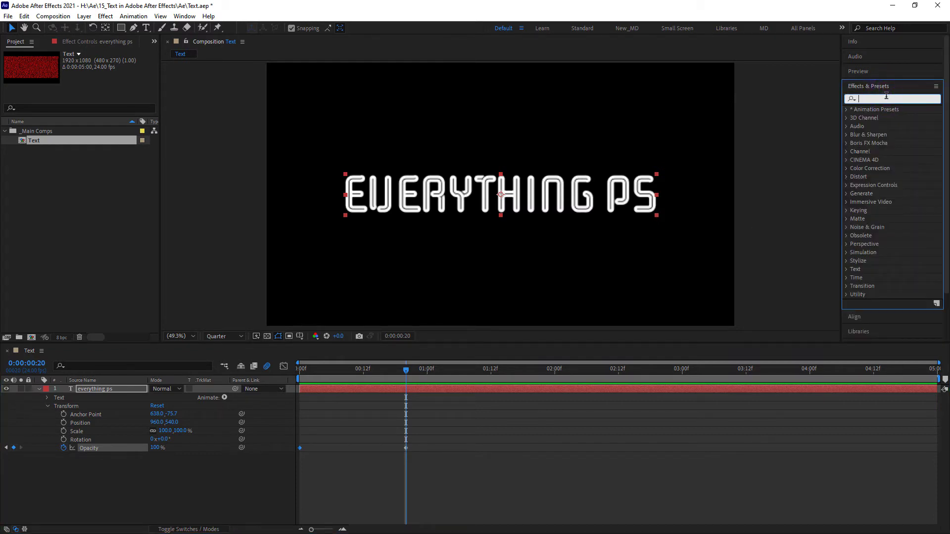
text(gaus)
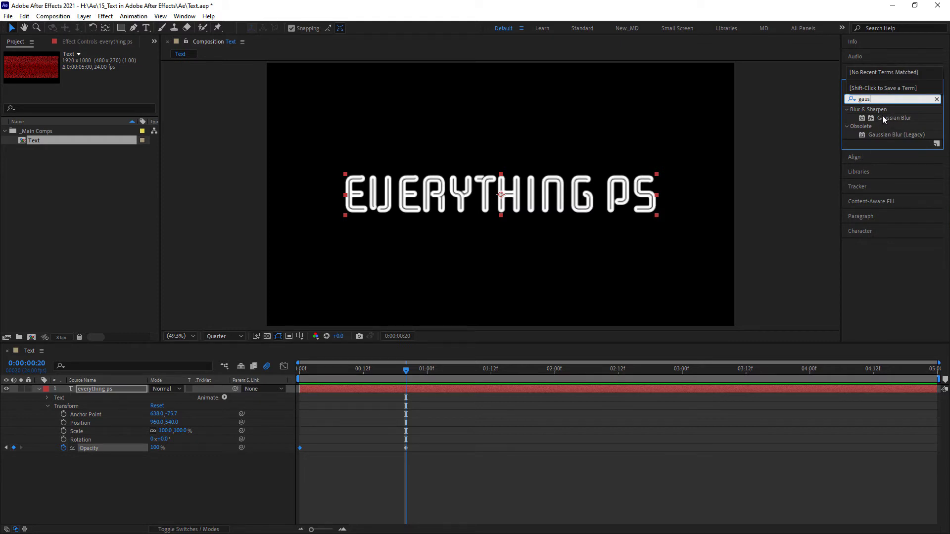
drag(884, 118, 118, 390)
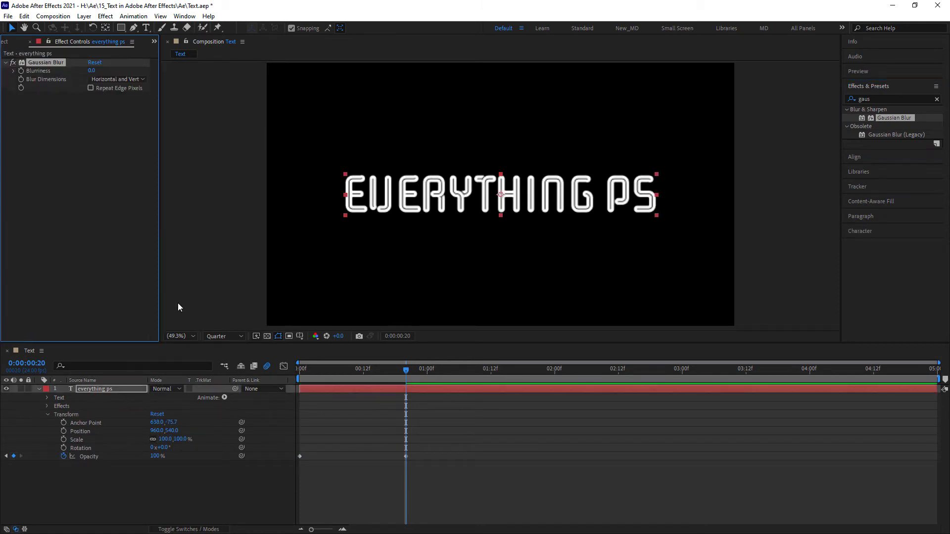
drag(92, 71, 406, 80)
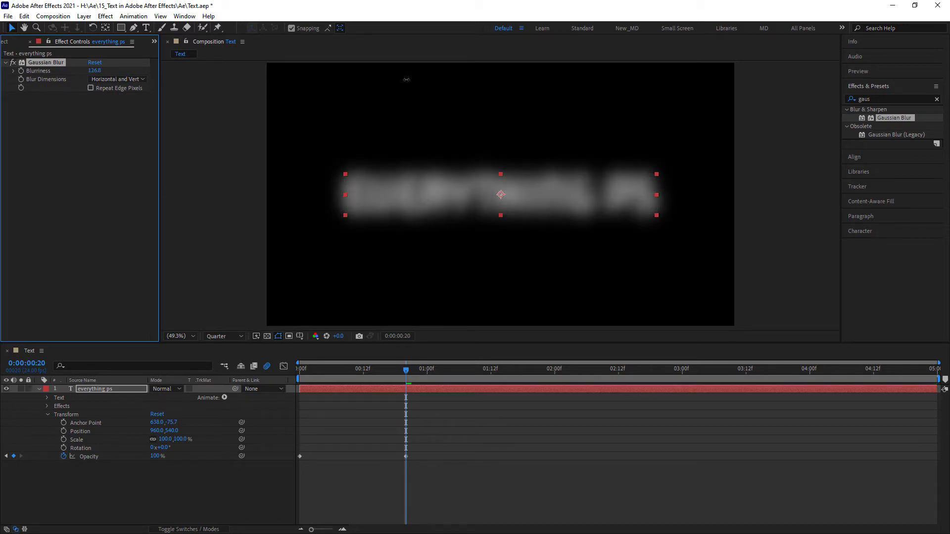
drag(406, 369, 289, 379)
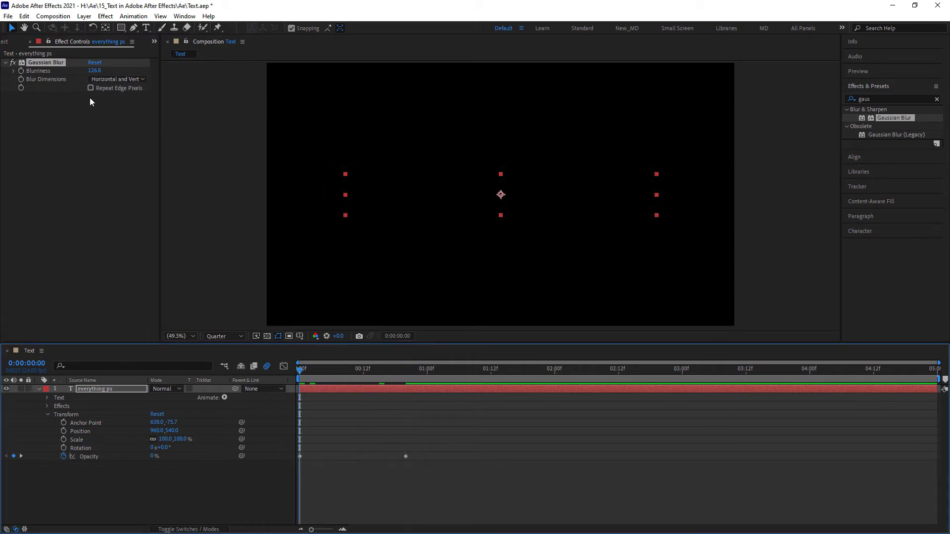
Step: Keyframe Blurriness at 0.0 on frame 0 and 177.0 on frame 20, then return to 0:00
click(22, 72)
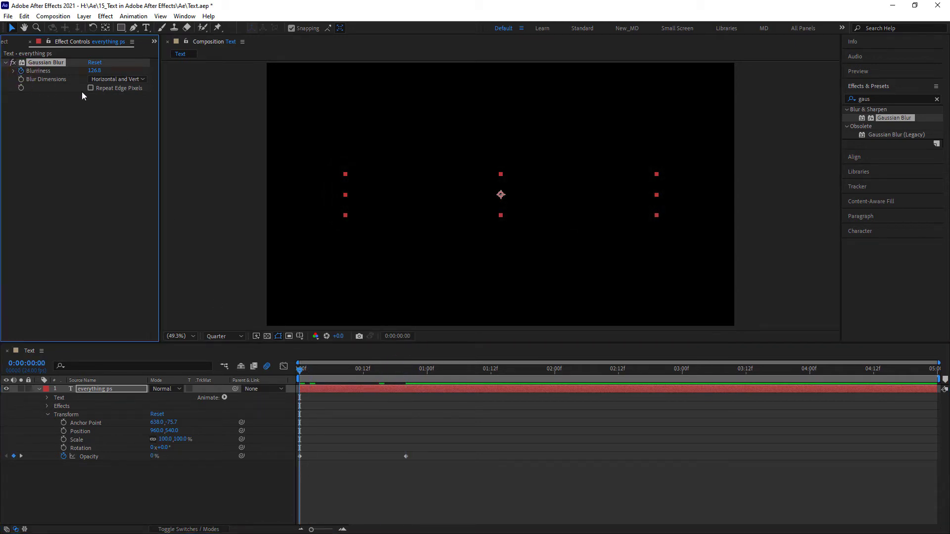
drag(94, 70, 65, 72)
drag(303, 378, 406, 396)
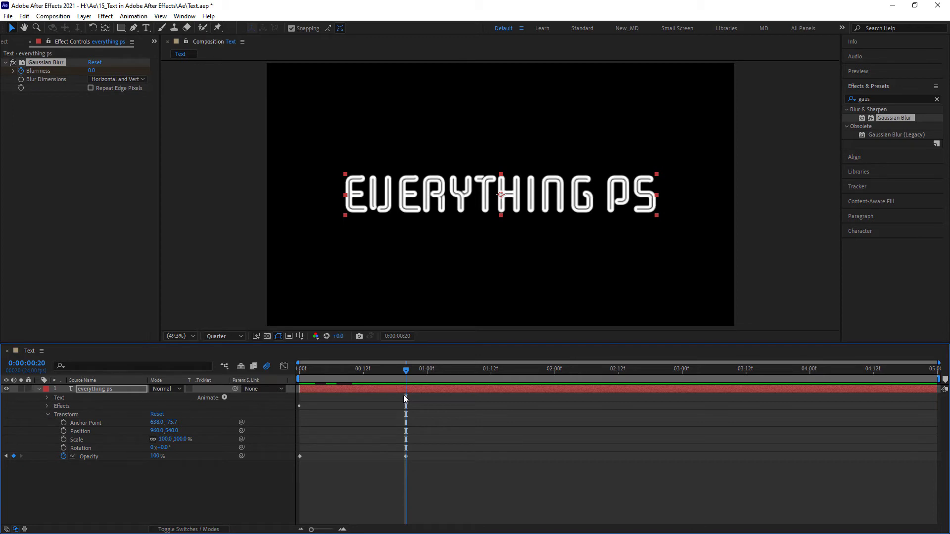
drag(92, 71, 184, 72)
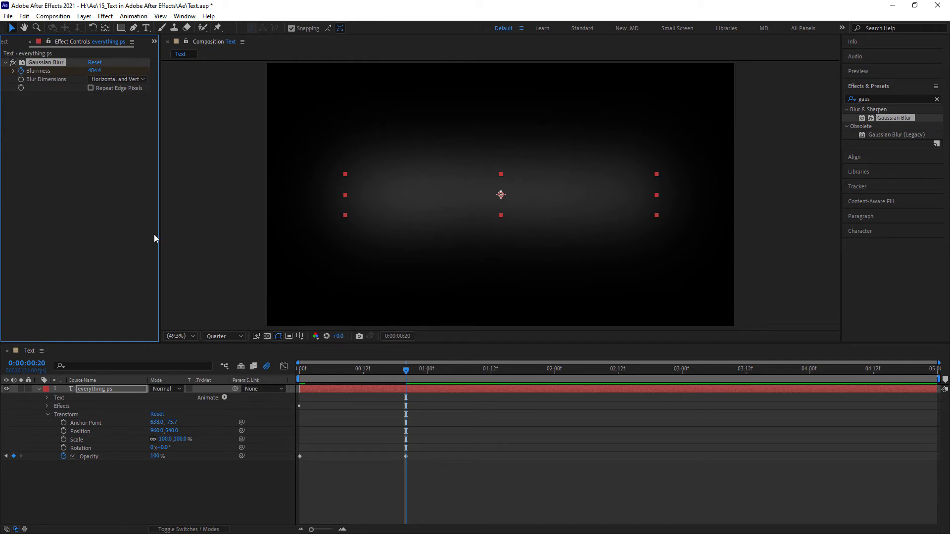
click(94, 71)
text(0)
key(Return)
drag(1, 265, 22, 202)
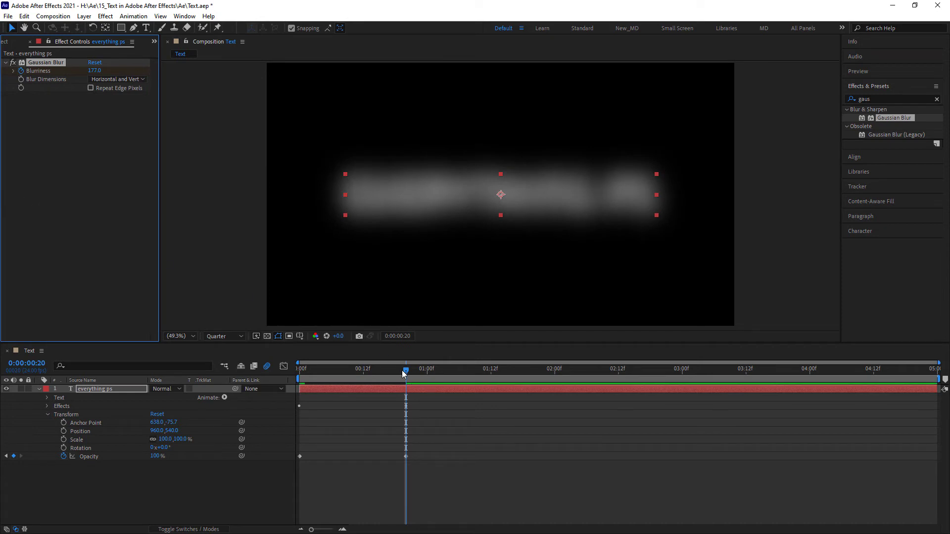
drag(405, 370, 227, 372)
Step: Preview the blurred fade-in, check frame 11, then delete the title's Opacity keyframes
key(space)
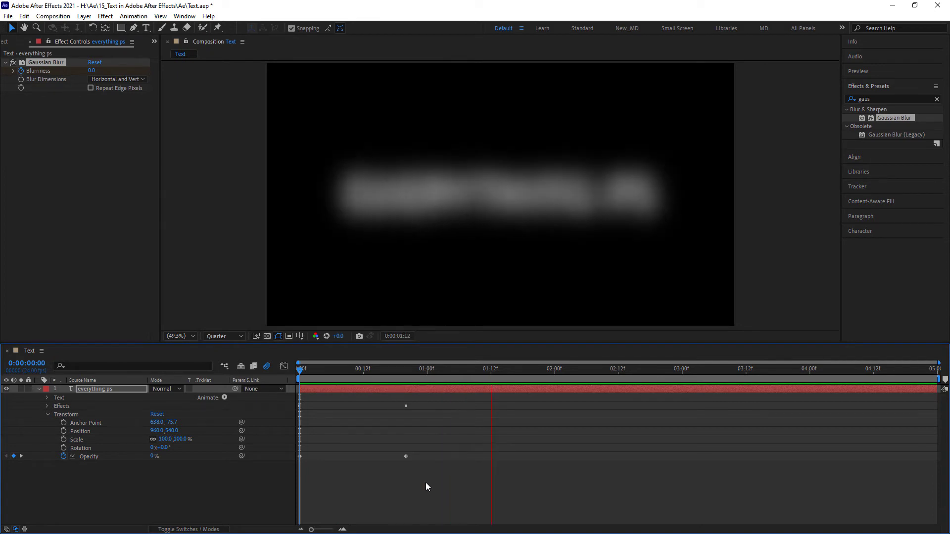
key(space)
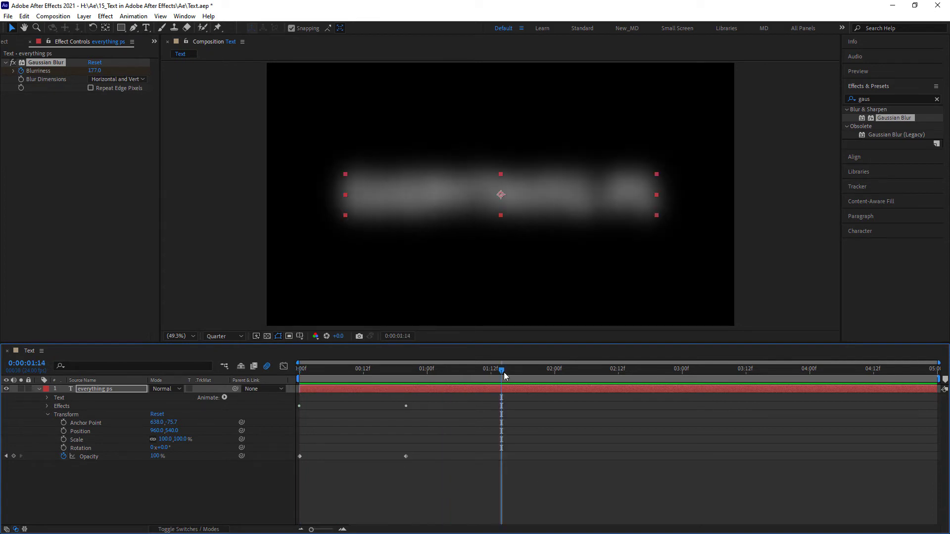
drag(503, 371, 429, 395)
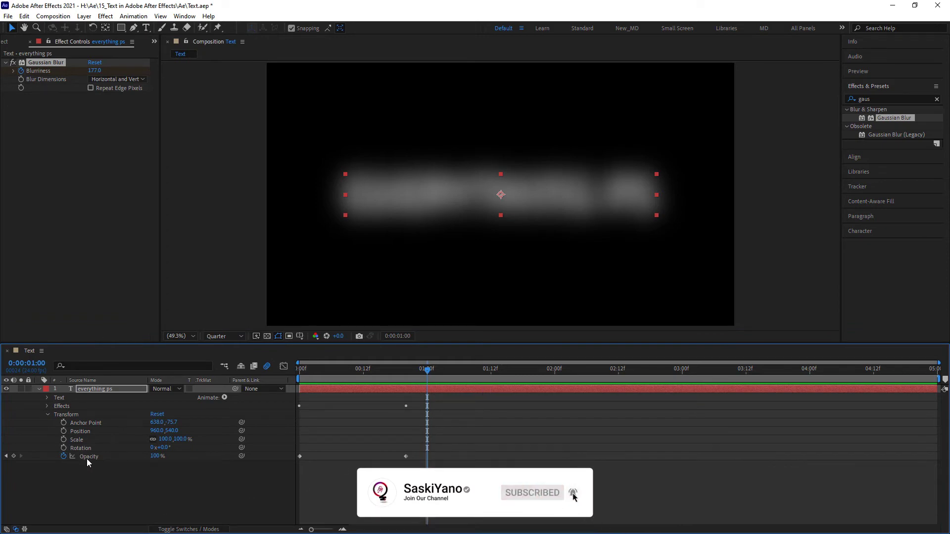
click(63, 456)
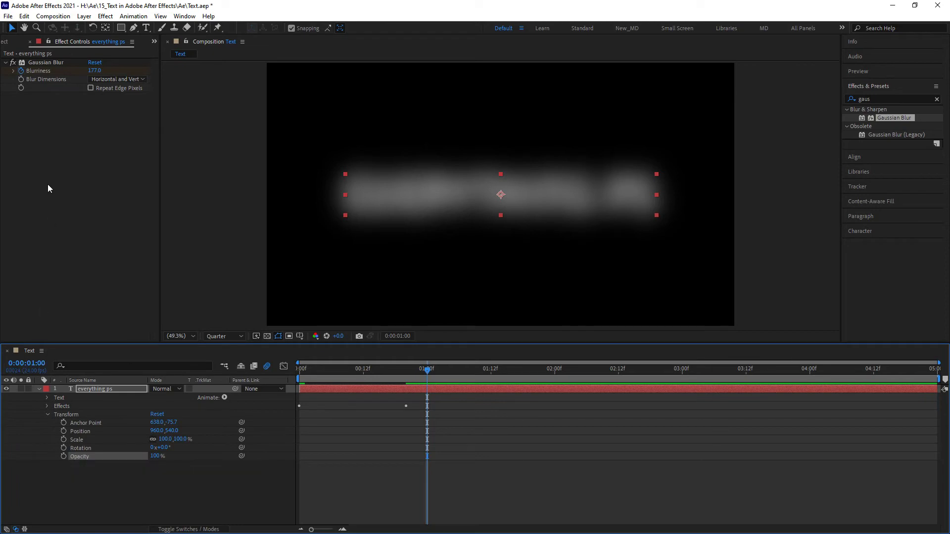
Step: Delete the Gaussian Blur effect from the EVERYTHING PS text layer
click(37, 64)
click(45, 63)
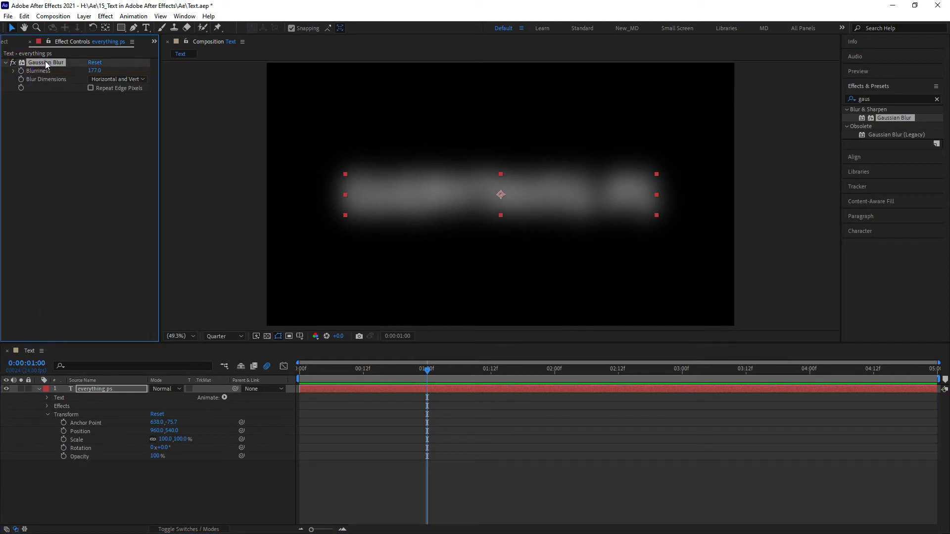
key(Delete)
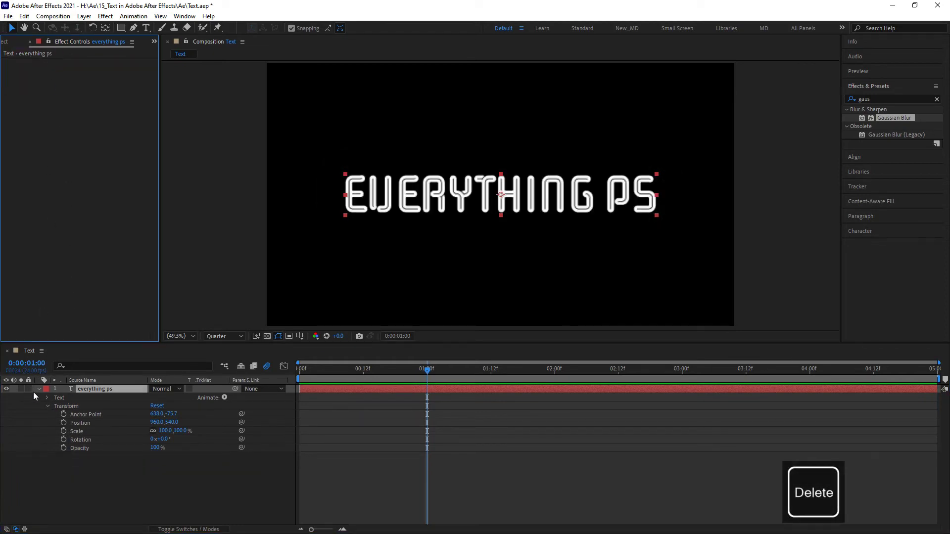
click(39, 390)
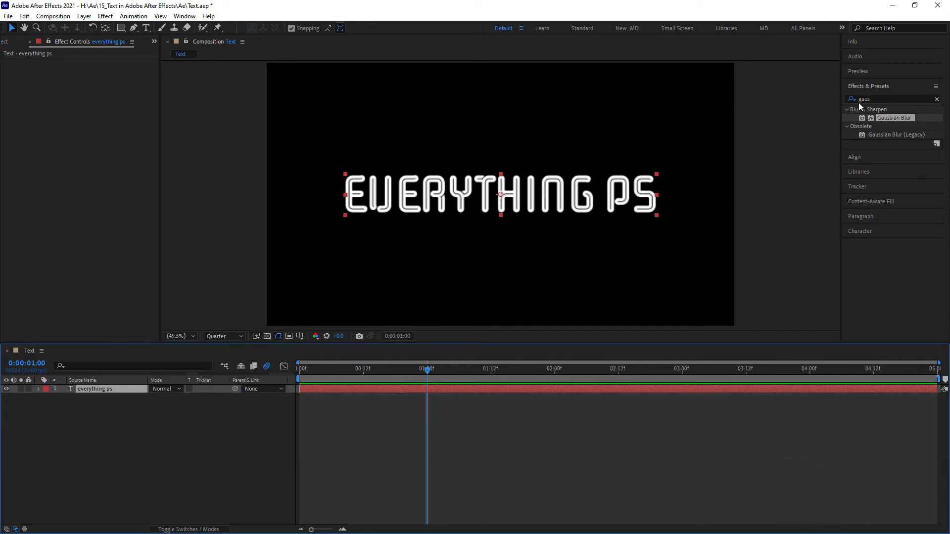
Step: Clear the effects search and expand Animation Presets › Text › Blurs
click(938, 99)
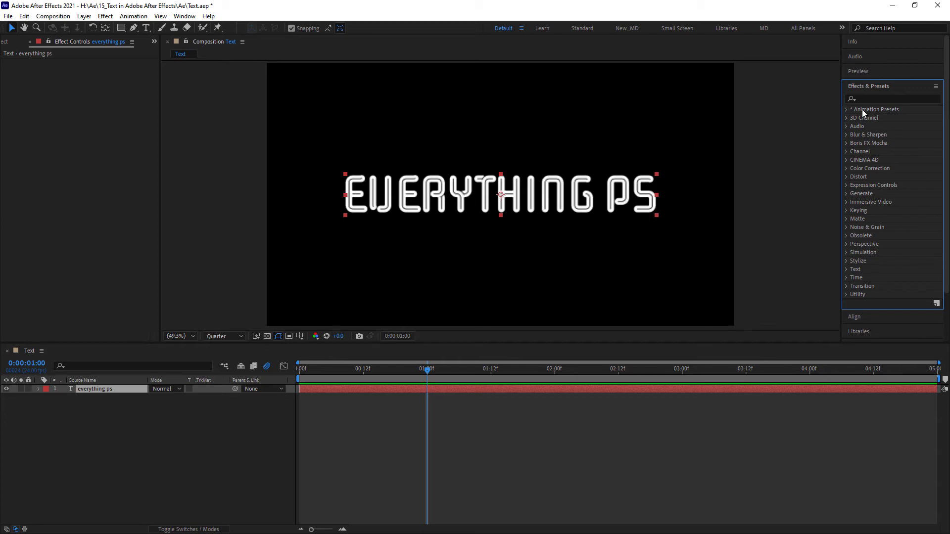
click(847, 109)
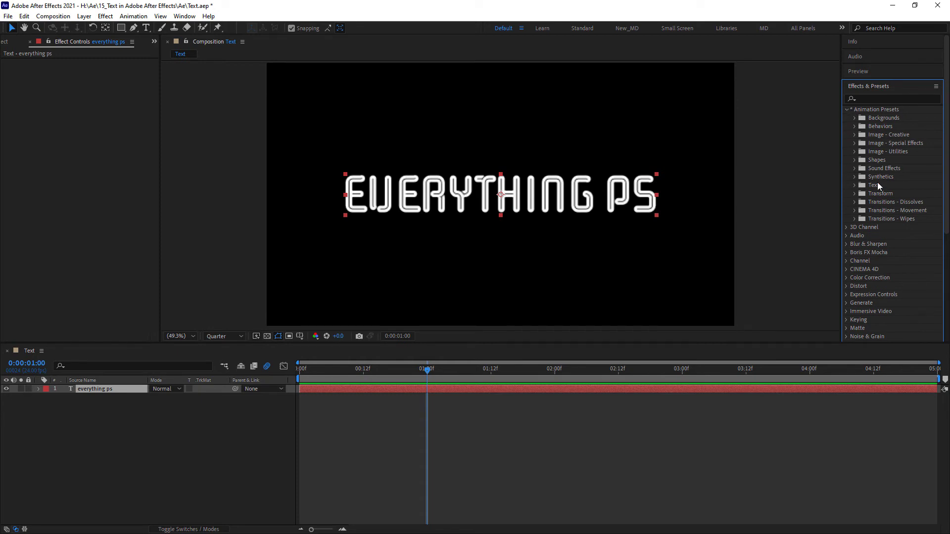
click(854, 185)
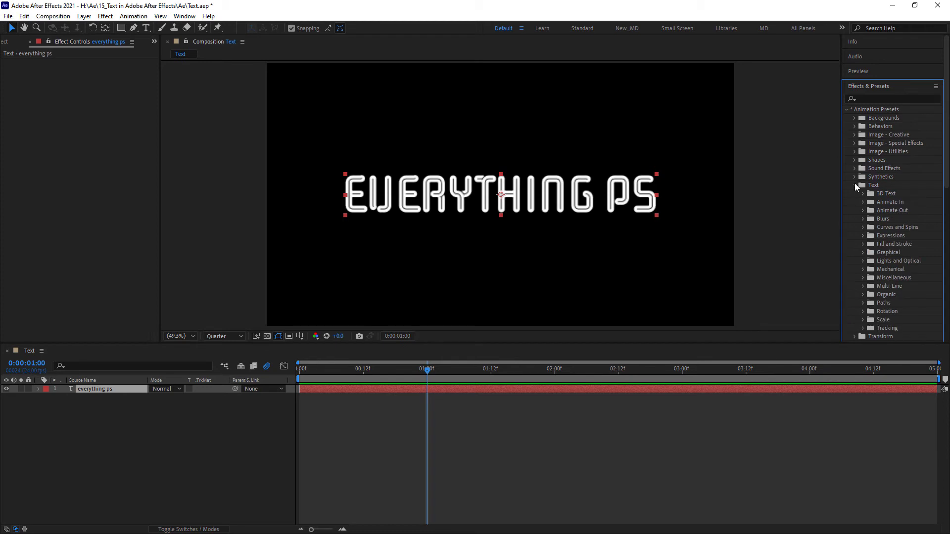
click(862, 218)
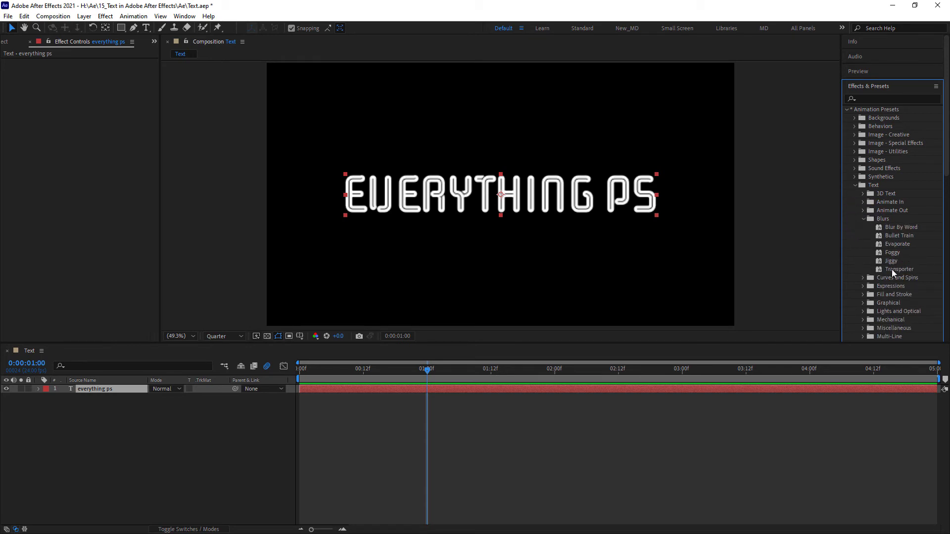
Step: Apply the Bullet Train preset to the text layer and preview it from frame 11
drag(889, 235, 116, 393)
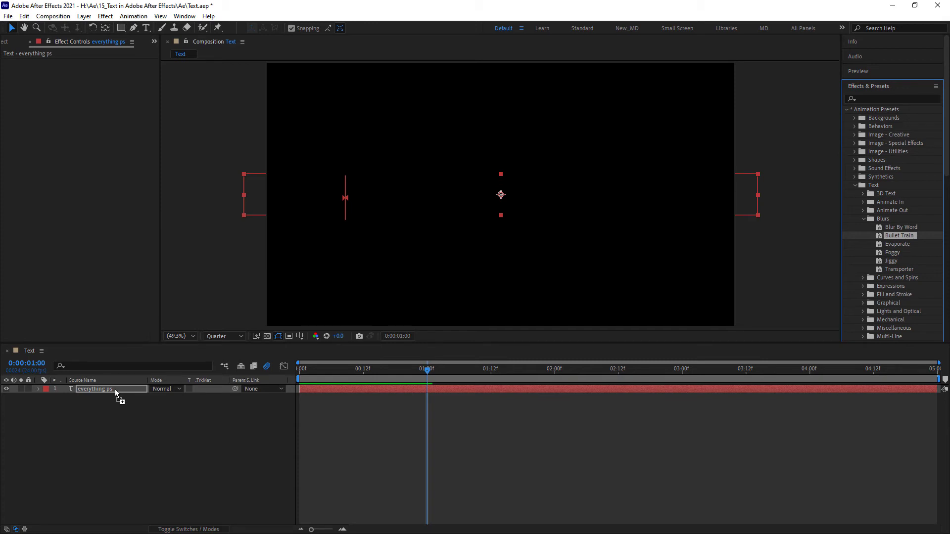
click(38, 389)
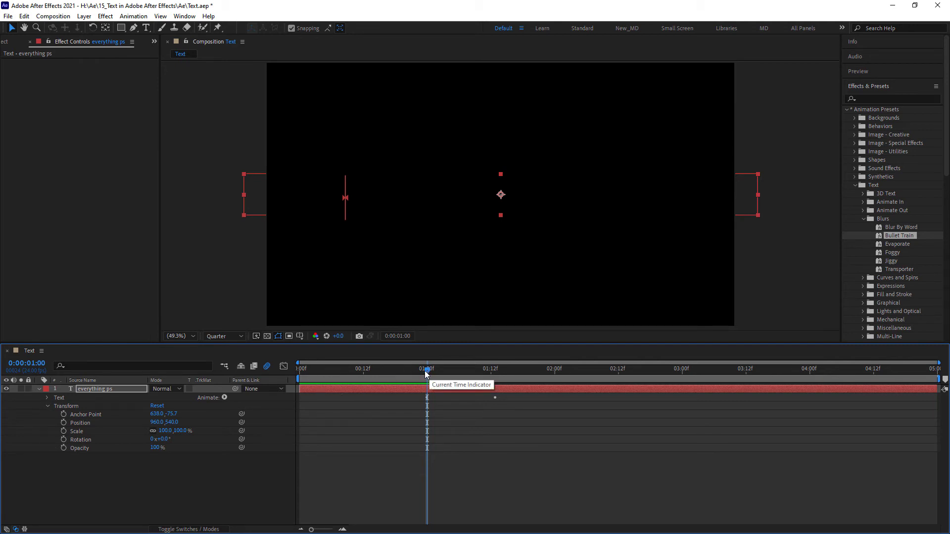
drag(428, 373, 358, 377)
key(space)
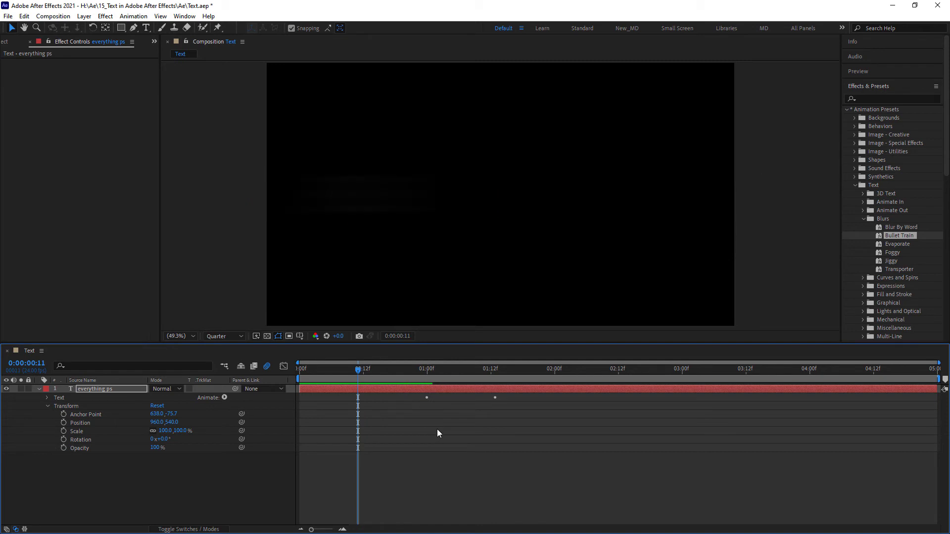
key(space)
drag(546, 373, 363, 371)
key(space)
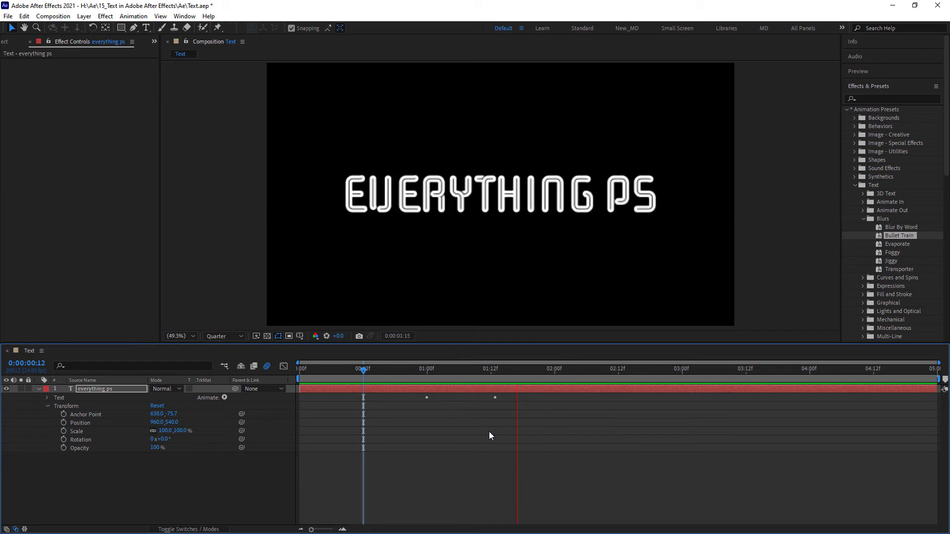
key(space)
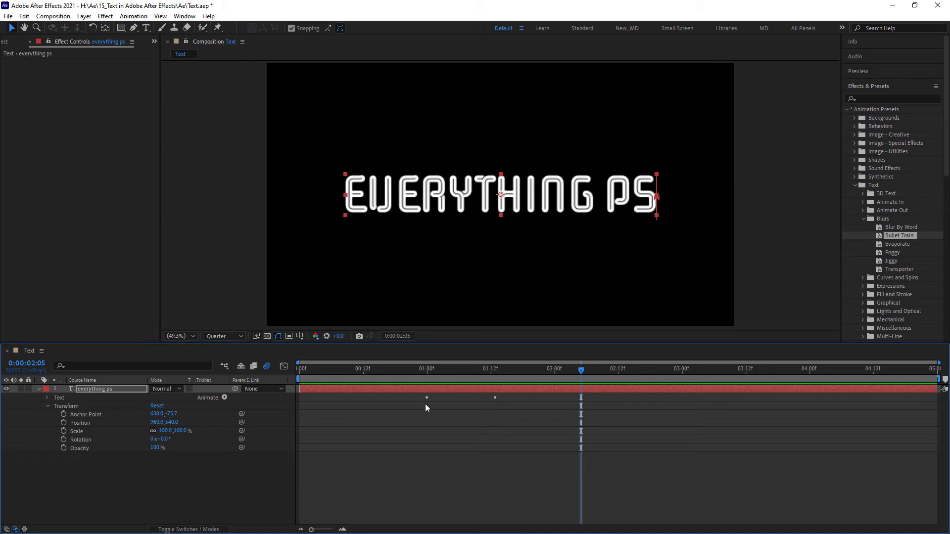
Step: Scrub back to the one-second mark and undo the Bullet Train animation
click(224, 398)
key(Escape)
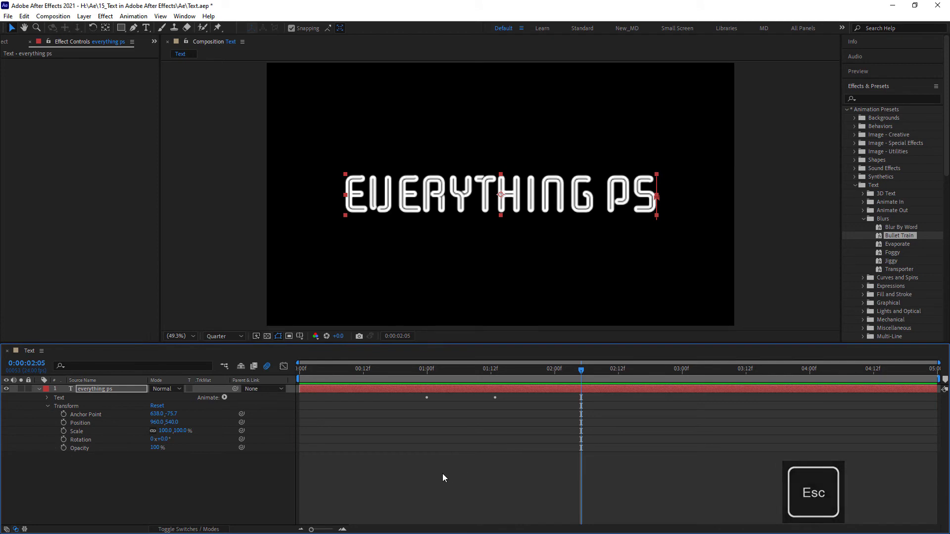
drag(581, 371, 554, 371)
drag(465, 372, 428, 380)
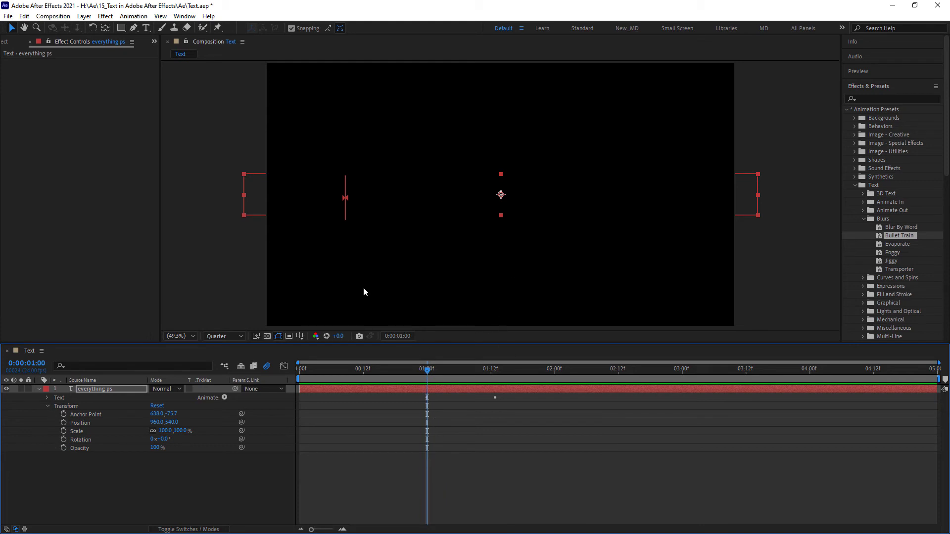
key(ctrl+z)
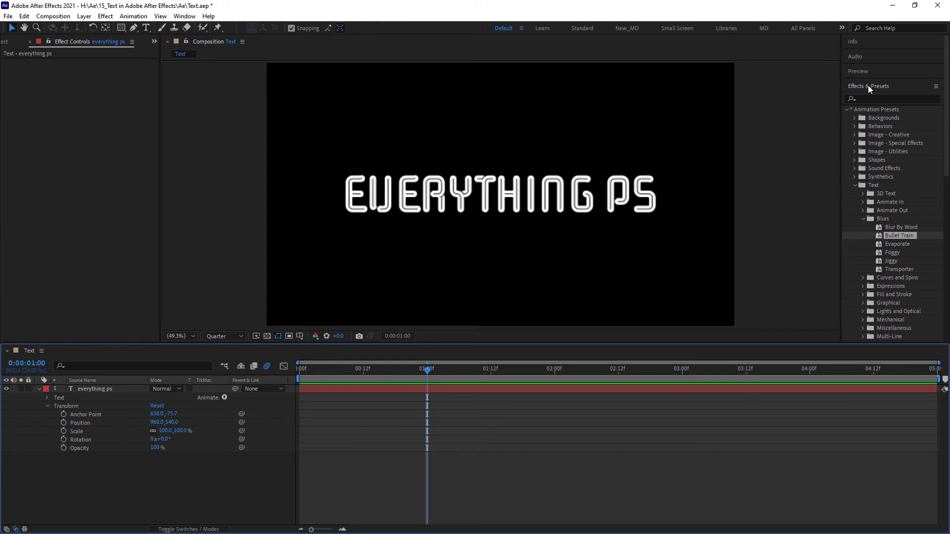
click(936, 87)
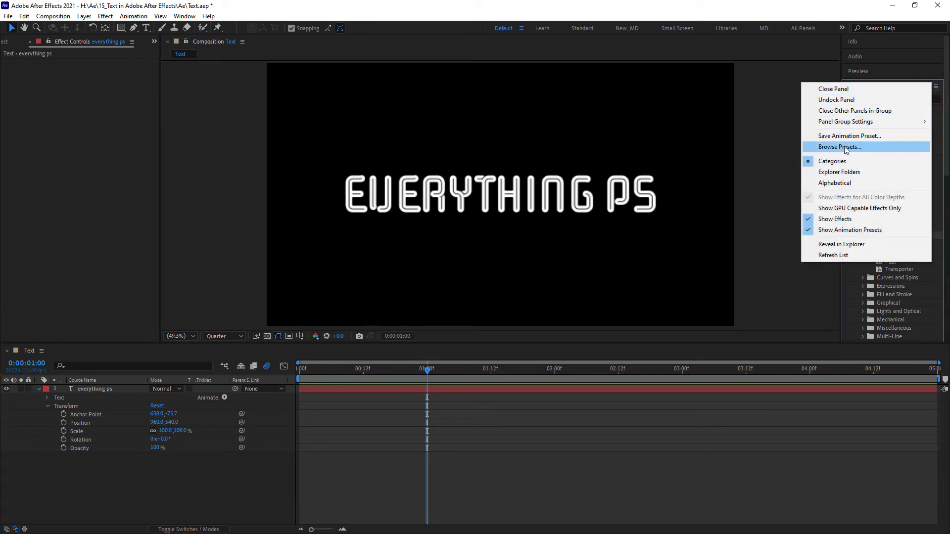
click(882, 147)
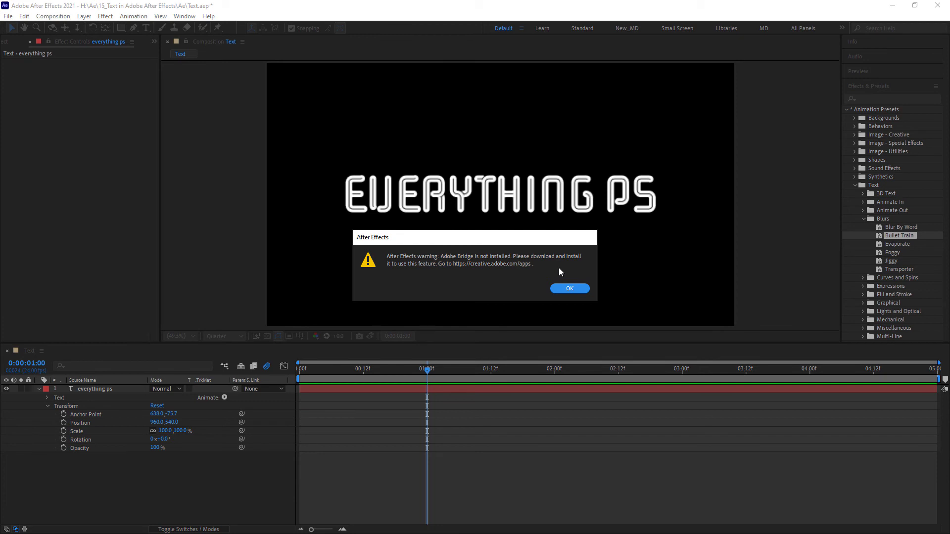
click(568, 289)
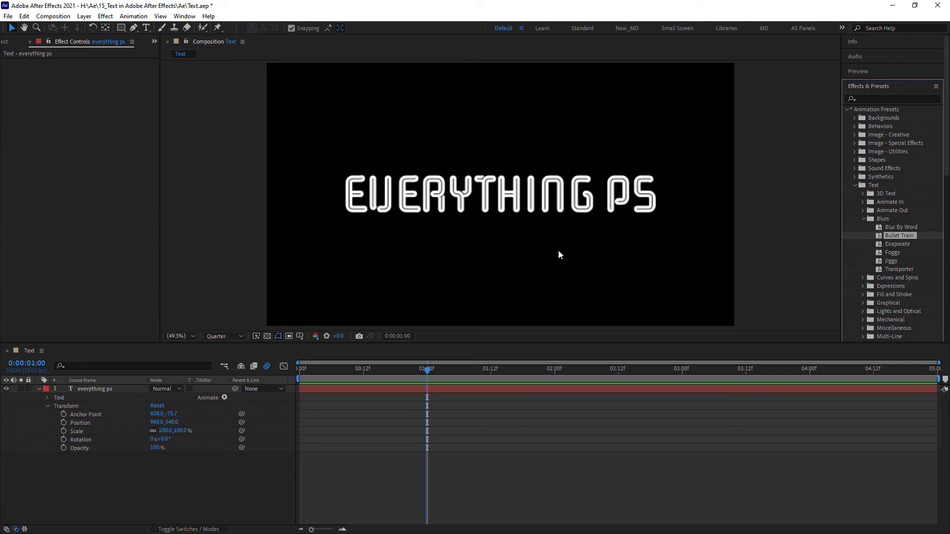
Step: Apply the Organic › Shuffle preset to the EVERYTHING PS text layer
click(863, 219)
double_click(877, 294)
scroll(891, 299, down, 8)
scroll(895, 298, down, 2)
double_click(886, 299)
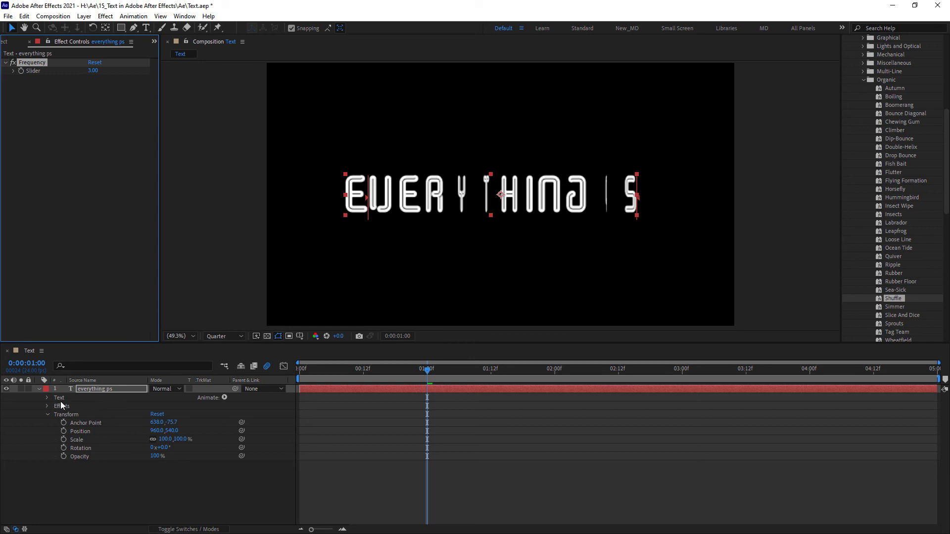
click(48, 406)
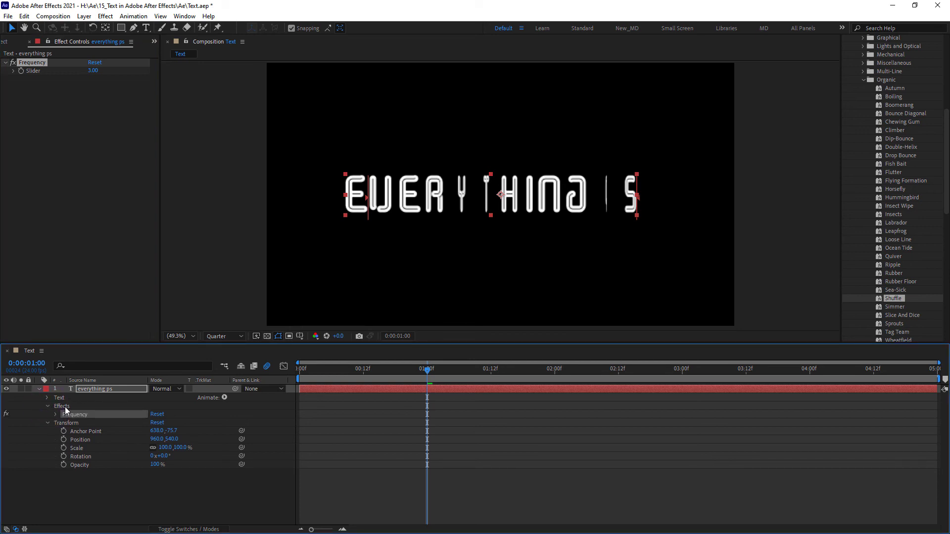
Step: Show the Shuffle properties with U, preview the animation, then undo it
key(u)
key(u)
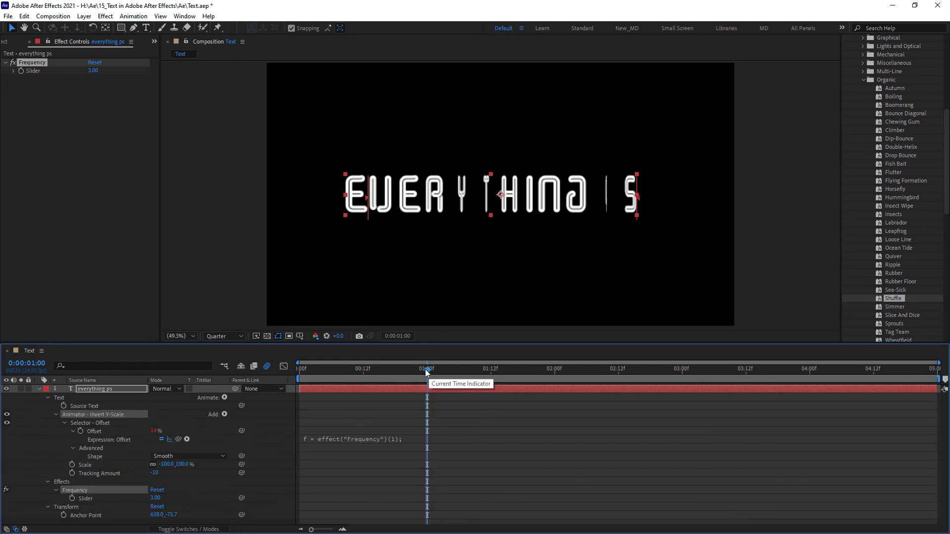
key(space)
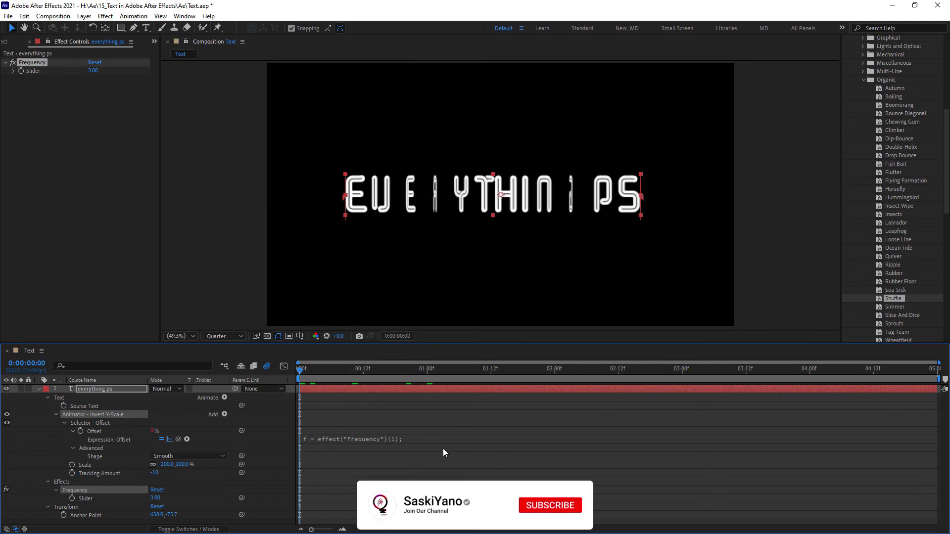
key(ctrl+z)
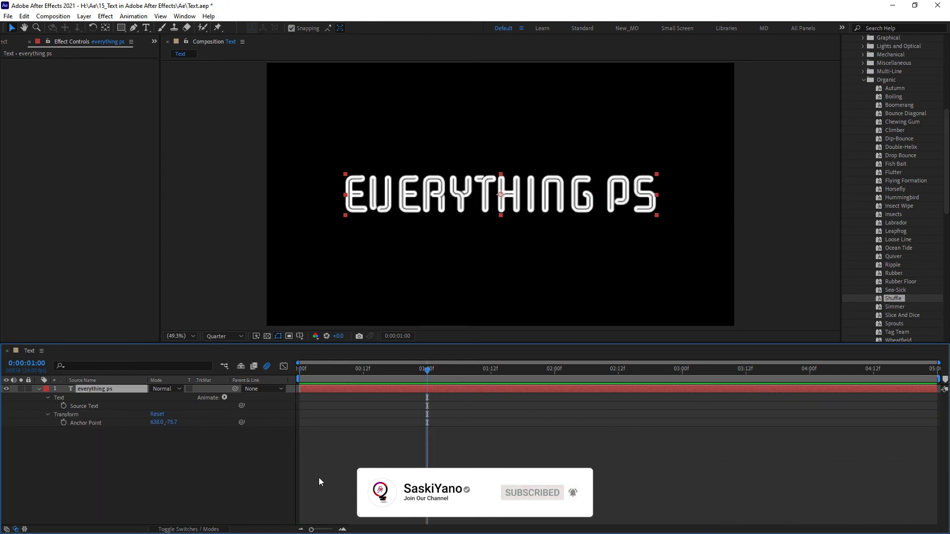
Step: Apply the Text › Blurs › Foggy preset to the title and show its modified properties
click(864, 79)
scroll(879, 181, up, 6)
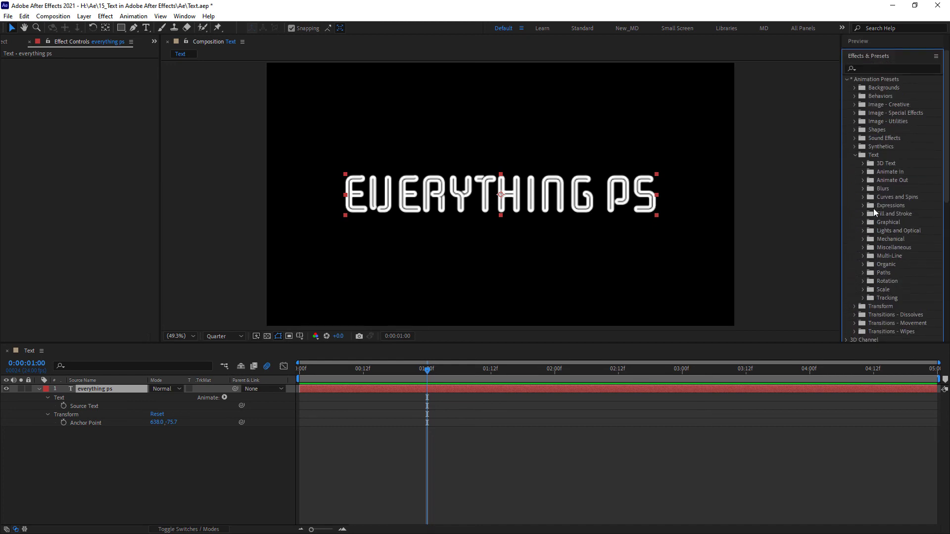
click(863, 189)
click(892, 223)
double_click(879, 223)
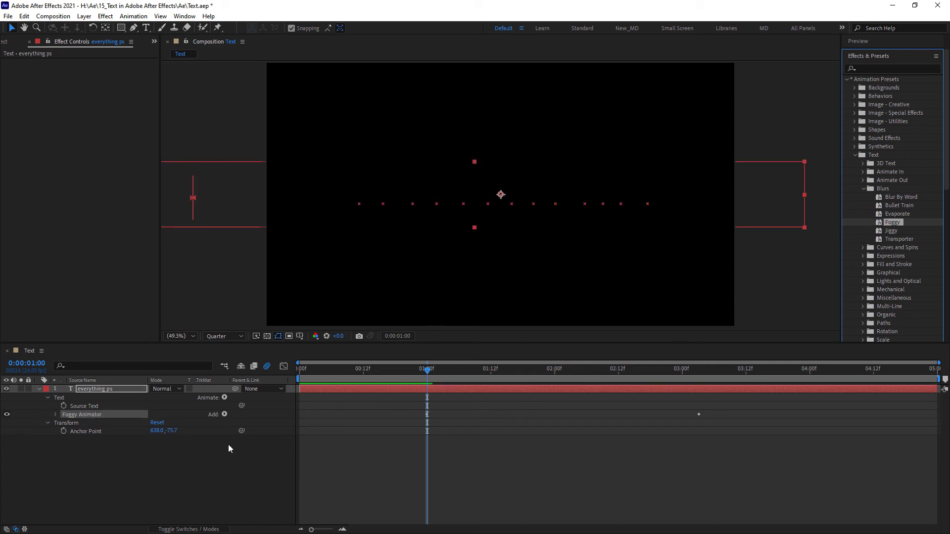
click(105, 416)
key(u)
key(u)
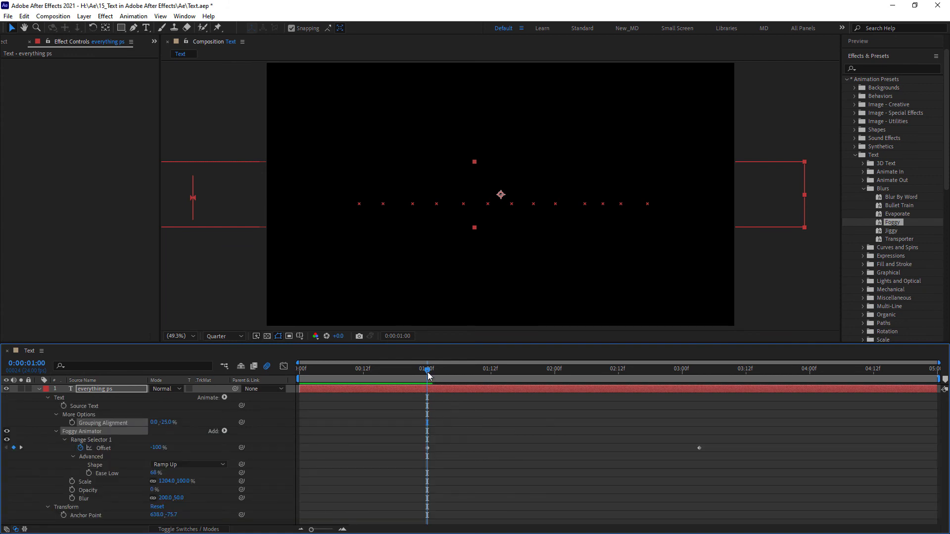
Step: Preview the Foggy animation from the start and inspect the Range Selector 1 settings
key(Home)
key(space)
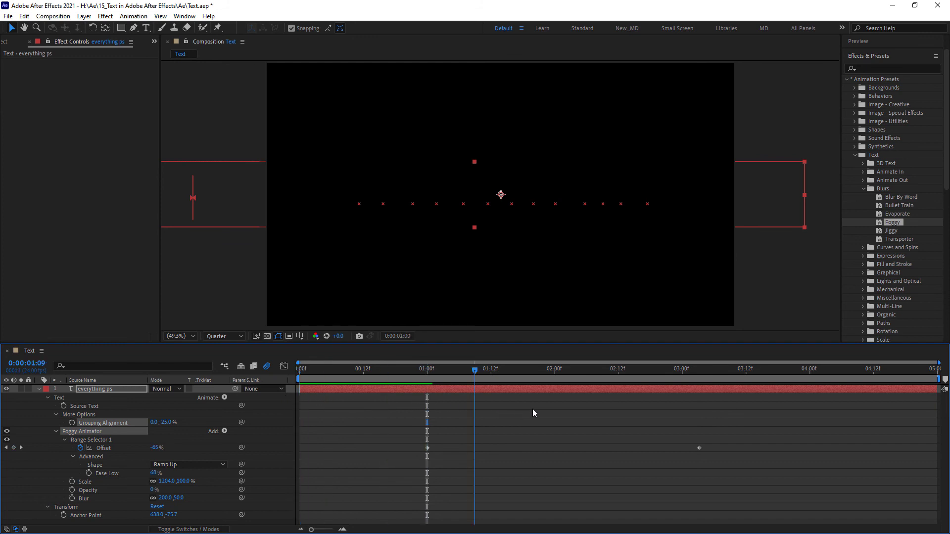
key(space)
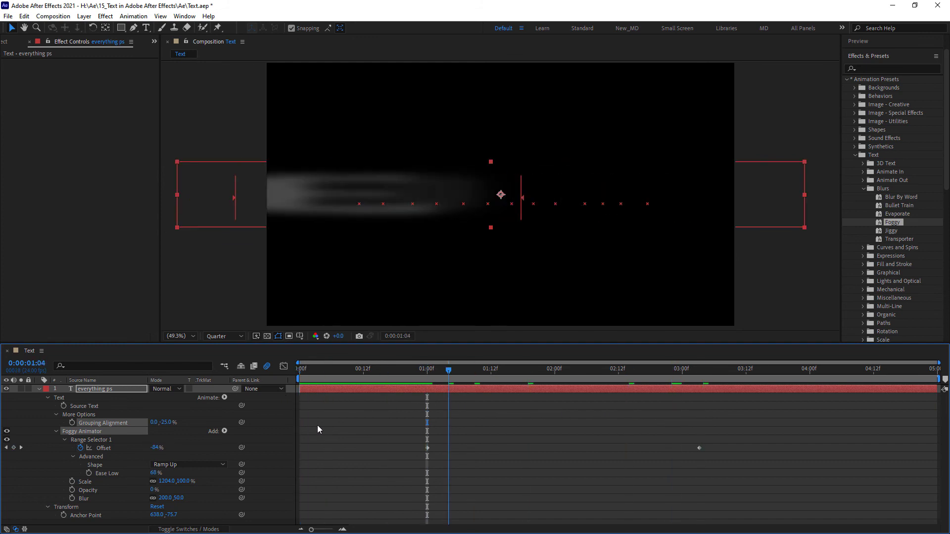
click(363, 368)
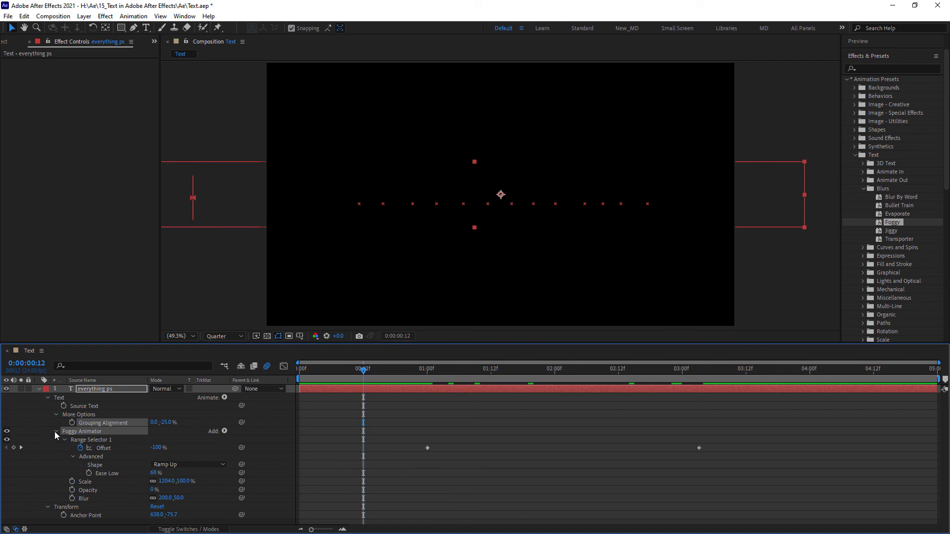
click(64, 438)
click(63, 438)
scroll(58, 442, down, 1)
scroll(79, 422, down, 2)
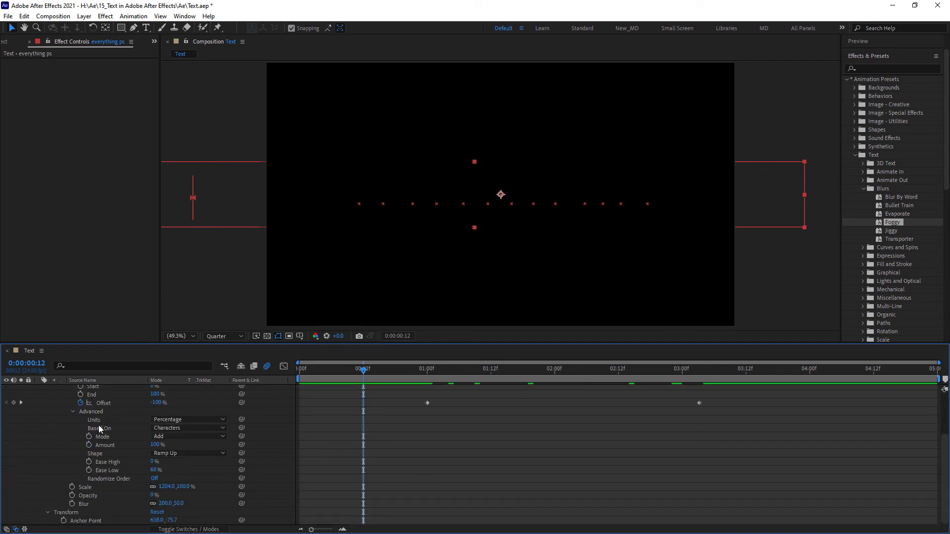
scroll(61, 459, up, 3)
scroll(58, 459, down, 1)
scroll(59, 462, down, 1)
scroll(58, 459, up, 3)
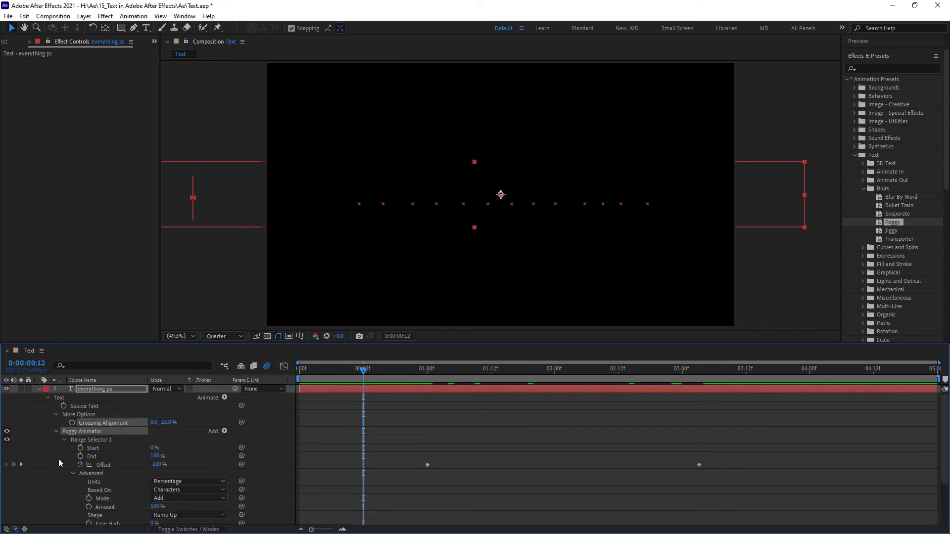
Step: End the work area at about 3:12 and preview the Foggy animation within it
drag(364, 371, 298, 371)
drag(938, 379, 746, 386)
key(space)
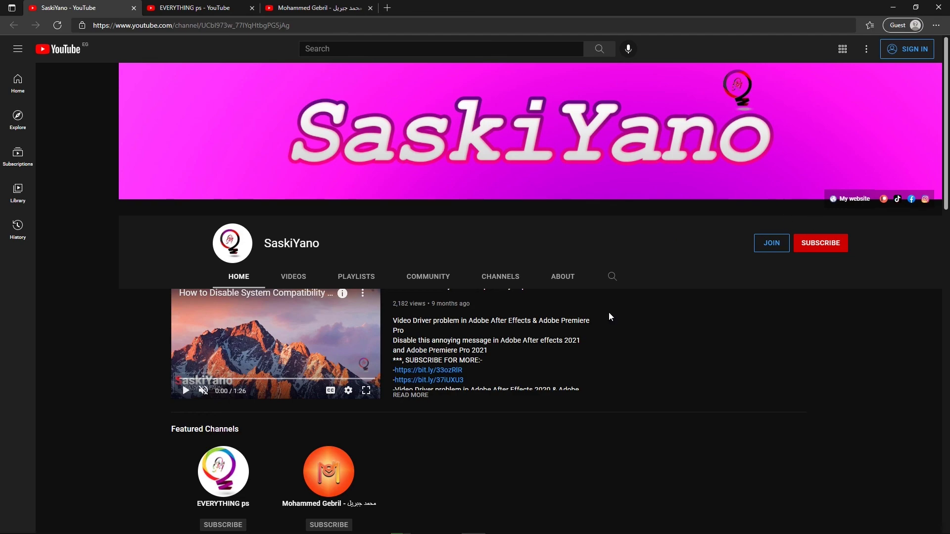
Step: Browse the first channel's home page and its PLAYLISTS list
scroll(569, 311, down, 7)
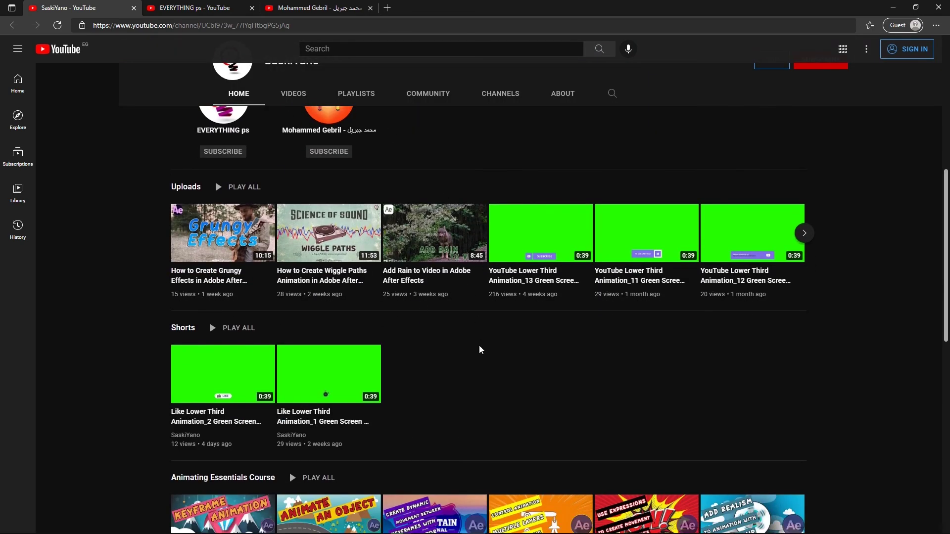
scroll(461, 269, down, 6)
scroll(172, 284, down, 4)
scroll(159, 286, up, 15)
click(355, 274)
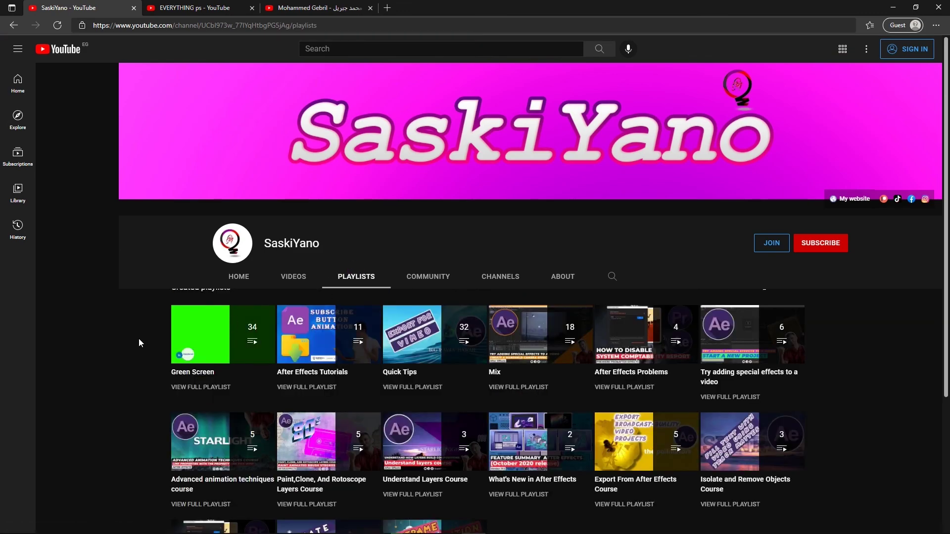
scroll(138, 338, down, 4)
scroll(138, 339, up, 5)
Step: Switch to the EVERYTHING ps channel tab and scroll through its videos
click(173, 8)
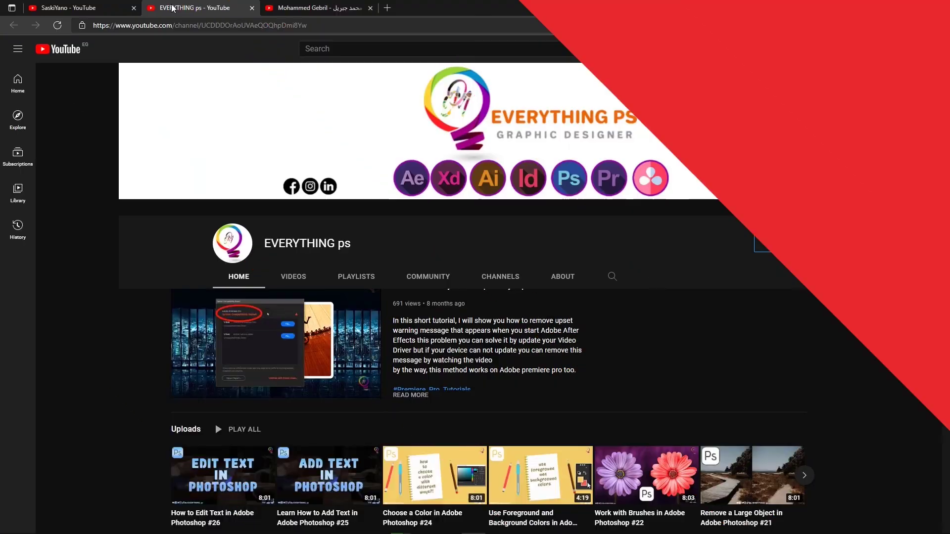
scroll(205, 345, down, 7)
scroll(143, 320, down, 7)
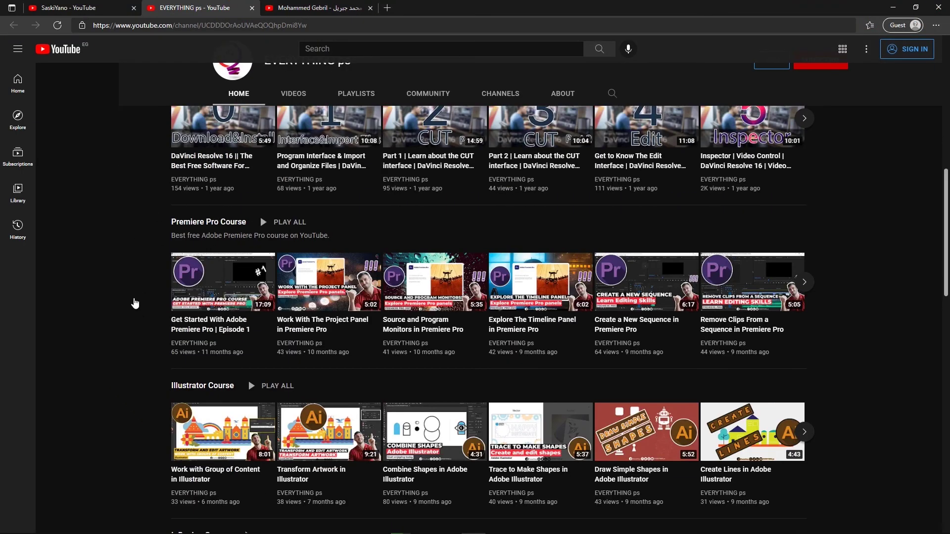
scroll(247, 292, down, 10)
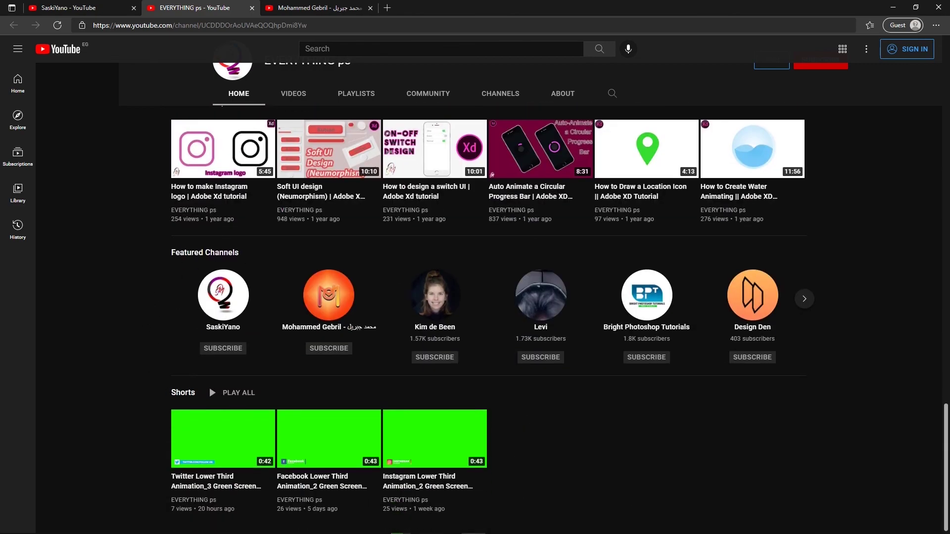
scroll(148, 354, up, 20)
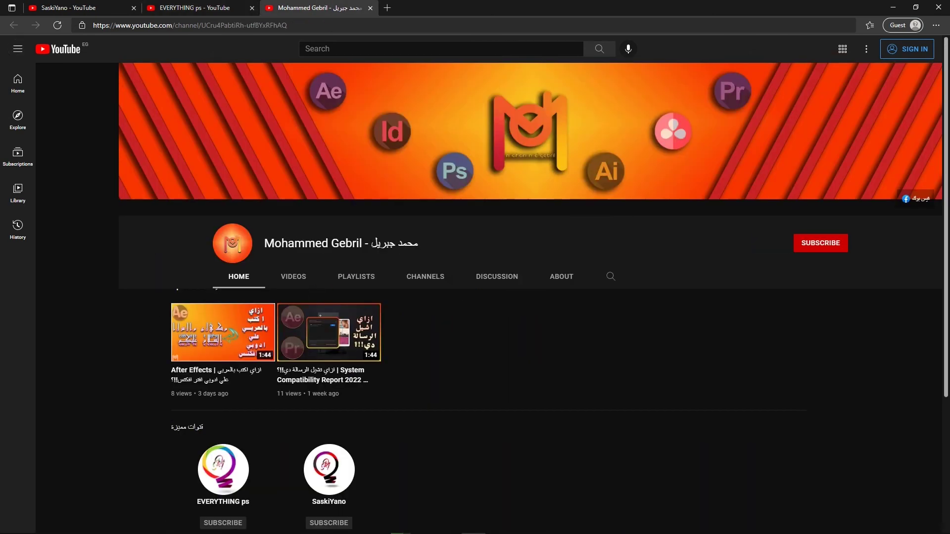